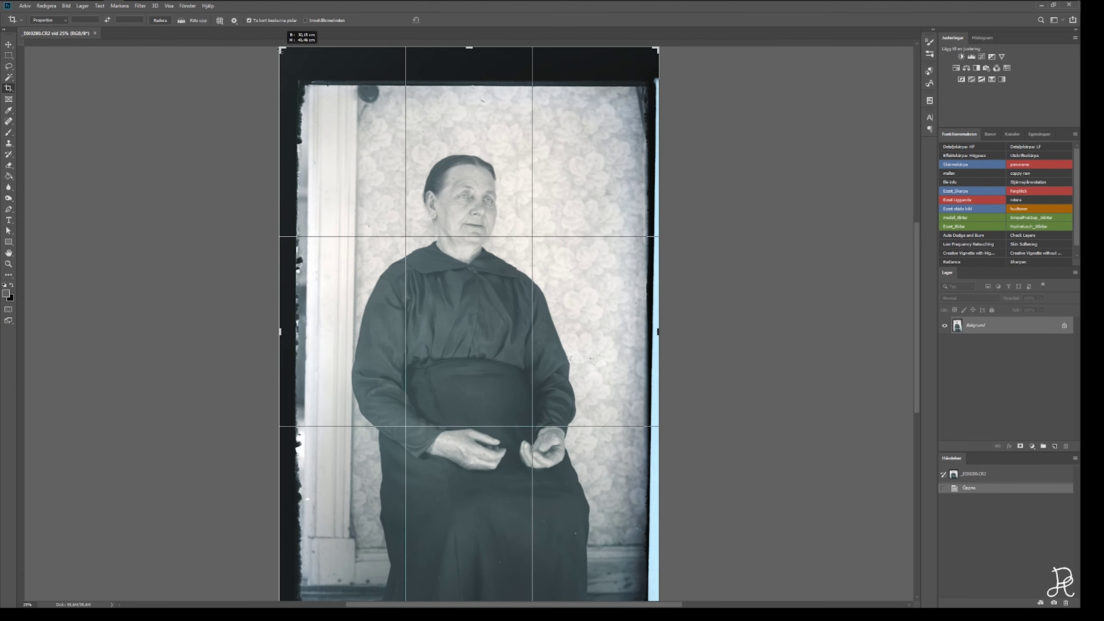
# - Crop away the dark film borders and the blue strip on the right edge
pyautogui.moveTo(280, 50); pyautogui.dragTo(300, 58)
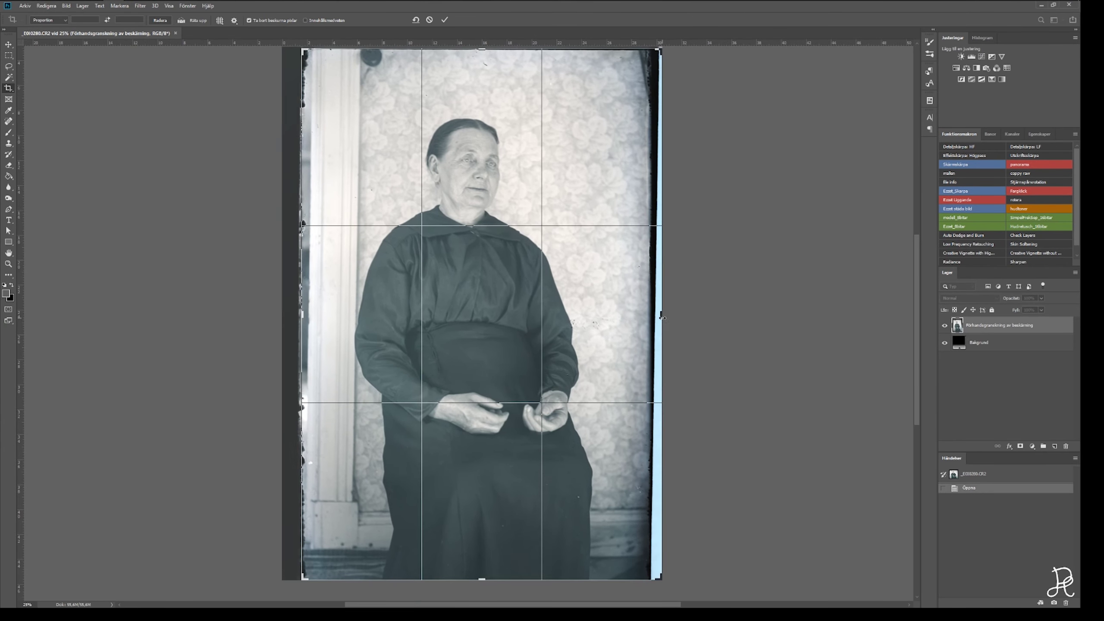
pyautogui.moveTo(657, 131); pyautogui.dragTo(638, 131)
pyautogui.press('Return')
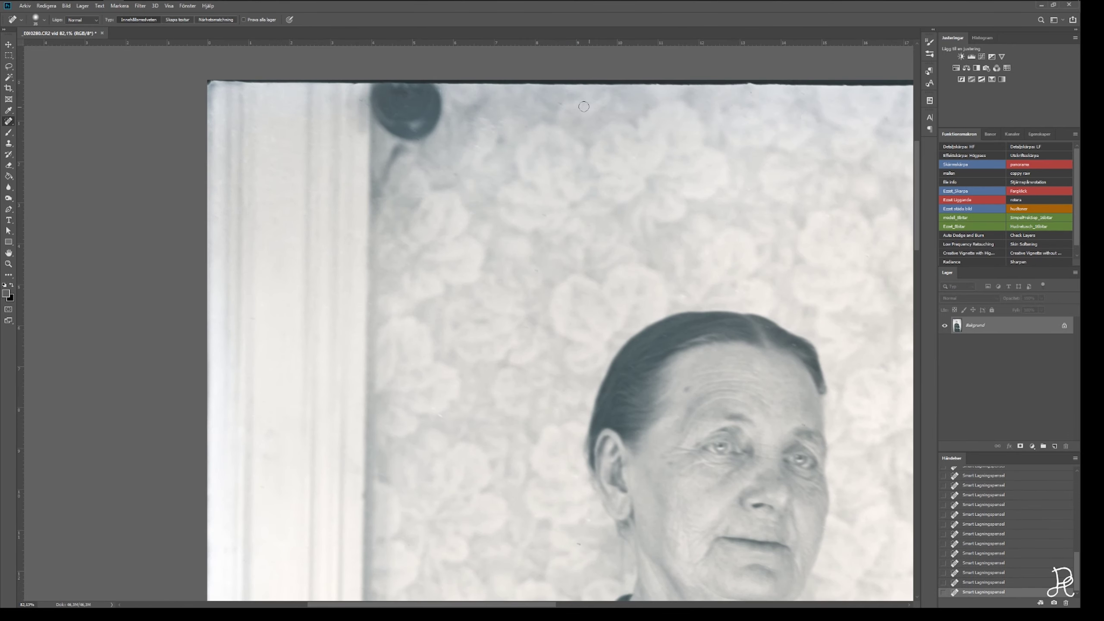
# - Fill the selected ragged right edge of the photo, then deselect and fit the image on screen
pyautogui.scroll(-10, 583, 106)
pyautogui.scroll(-5, 733, 277)
pyautogui.scroll(-5, 400, 284)
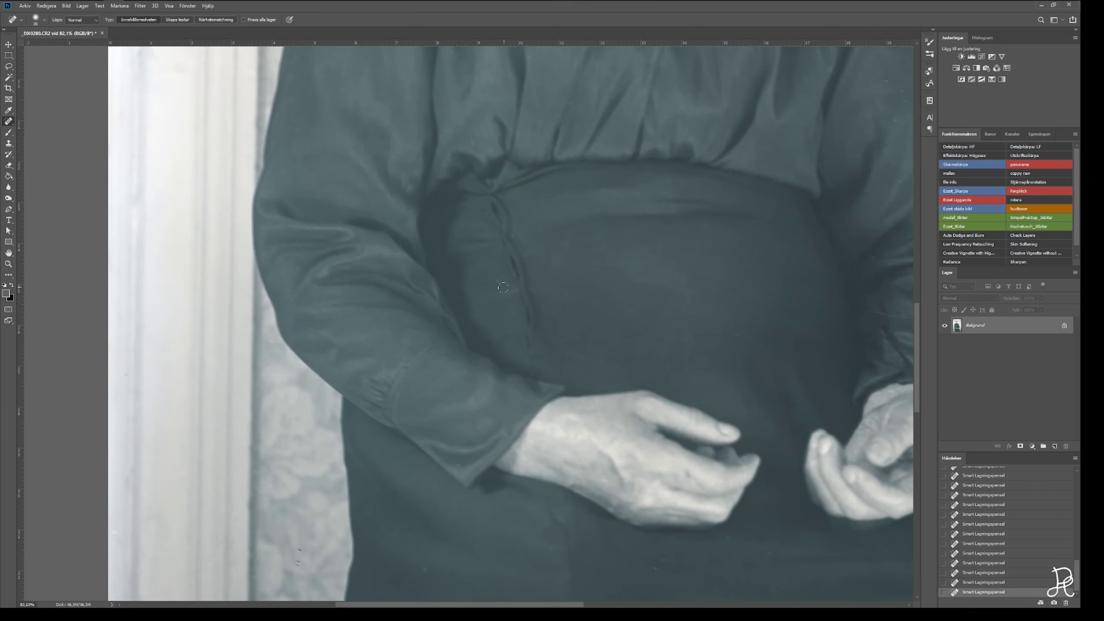
pyautogui.scroll(-6, 383, 322)
pyautogui.hscroll(-1, 366, 359)
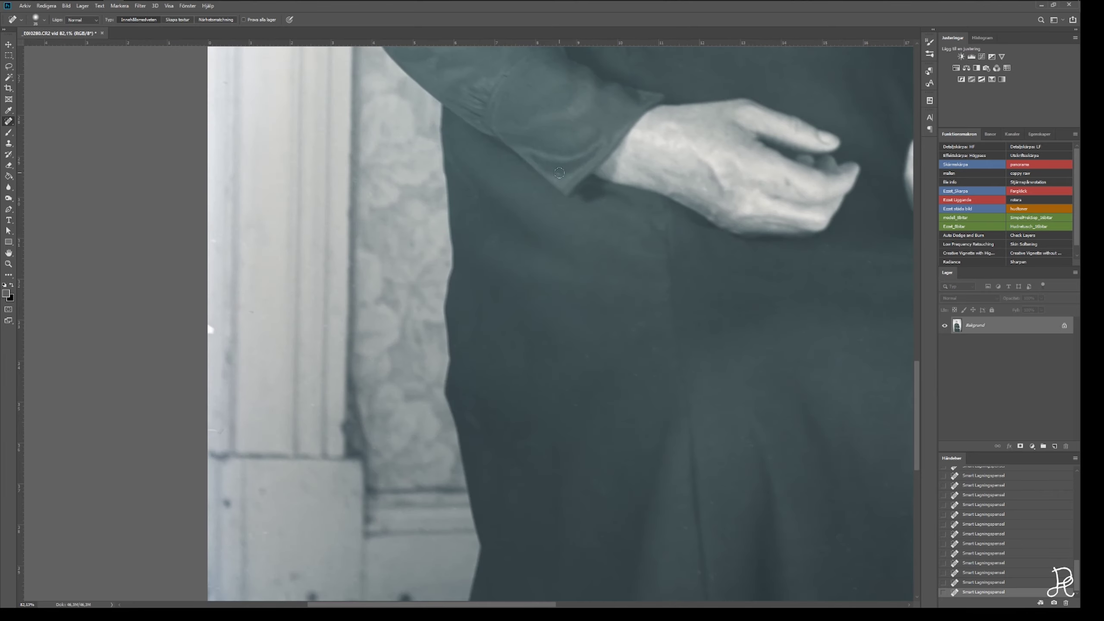
pyautogui.scroll(-6, 559, 172)
pyautogui.hscroll(3, 661, 246)
pyautogui.scroll(2, 855, 403)
pyautogui.hscroll(6, 660, 159)
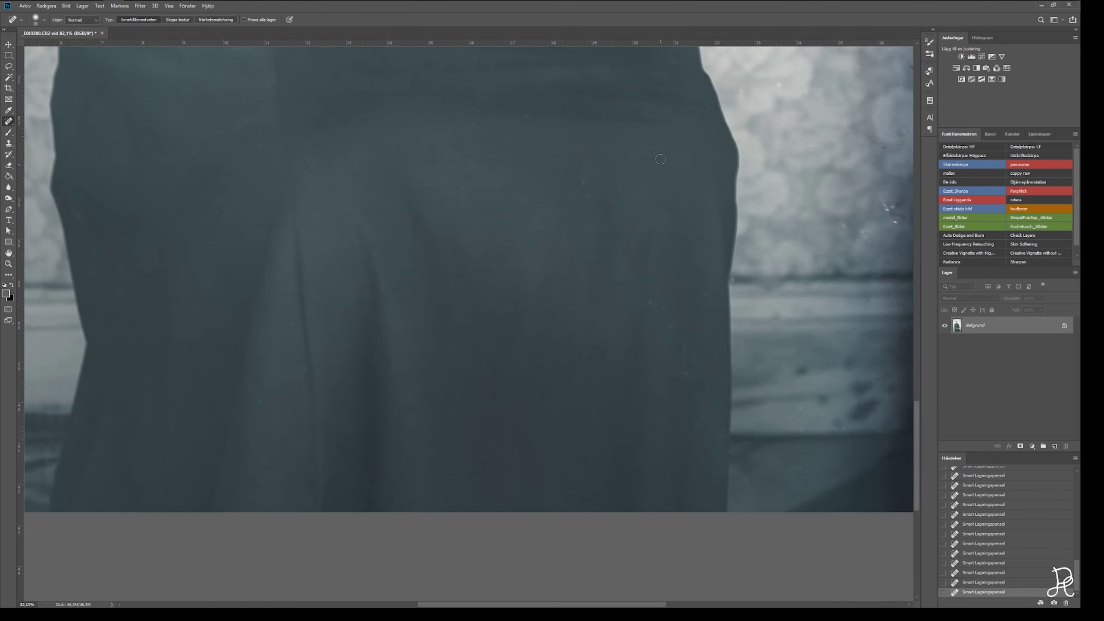
pyautogui.scroll(5, 895, 226)
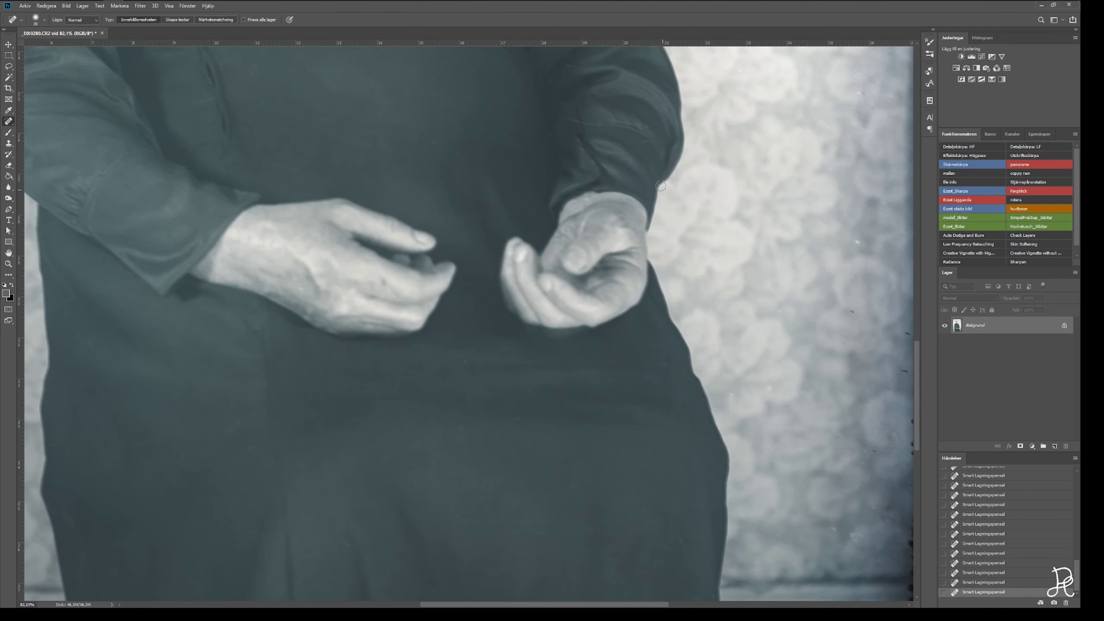
pyautogui.scroll(3, 714, 205)
pyautogui.scroll(1, 703, 258)
pyautogui.hscroll(1, 703, 258)
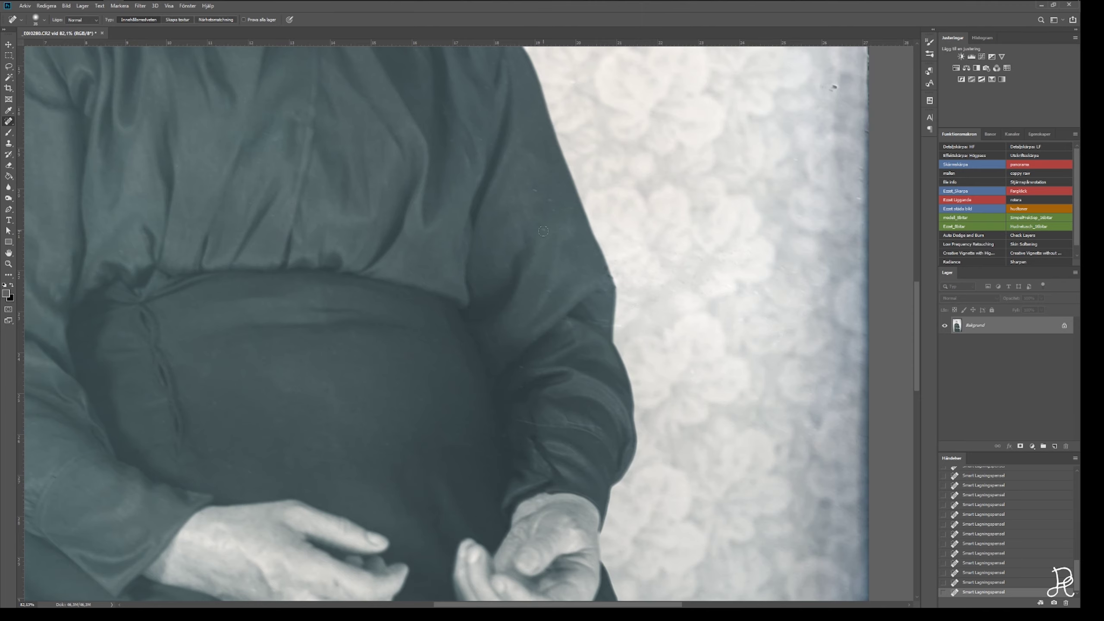
pyautogui.scroll(5, 330, 585)
pyautogui.hscroll(1, 330, 585)
pyautogui.scroll(6, 391, 348)
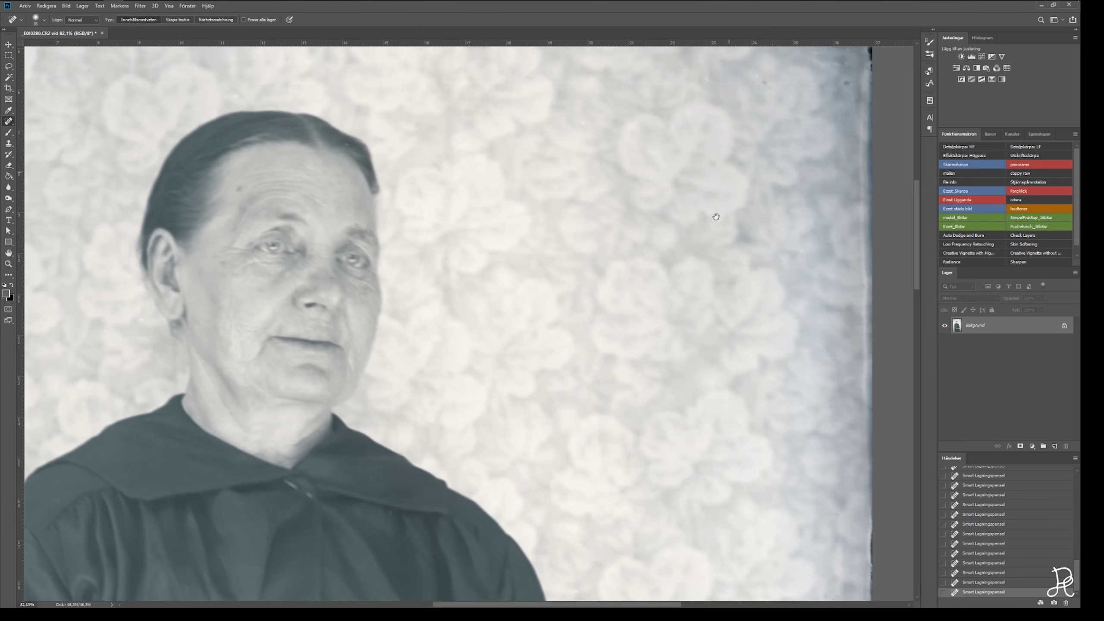
pyautogui.scroll(4, 442, 150)
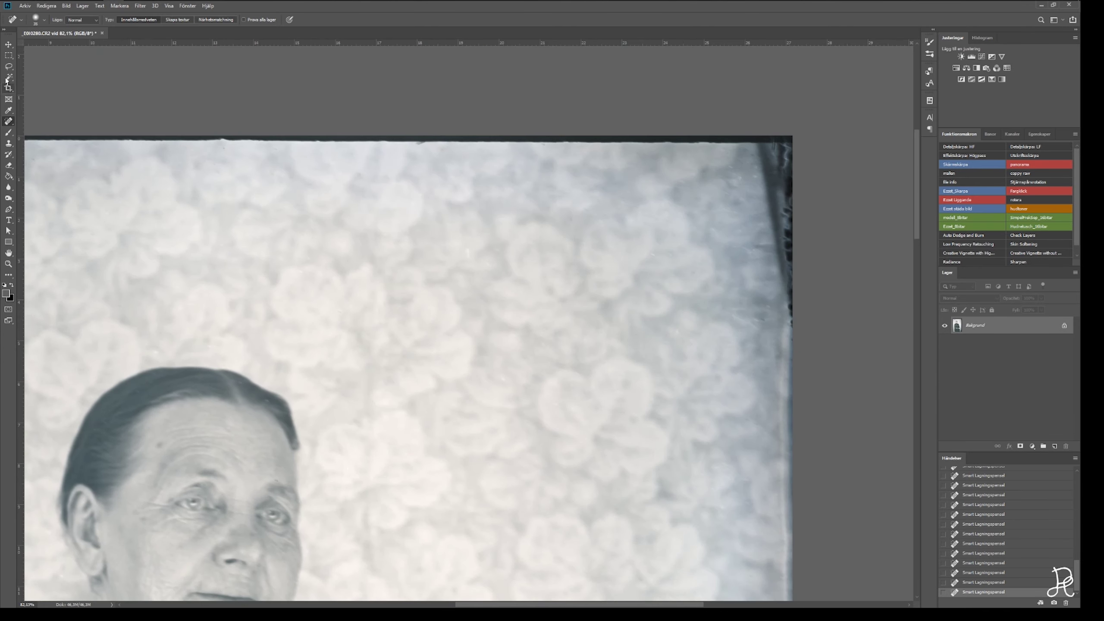
pyautogui.hotkey('shift', 'F5')
pyautogui.press('Return')
pyautogui.hotkey('ctrl', 'd')
pyautogui.hotkey('ctrl', '0')
# - Recrop the photo to its clean edges and view it at 100%
pyautogui.press('c')
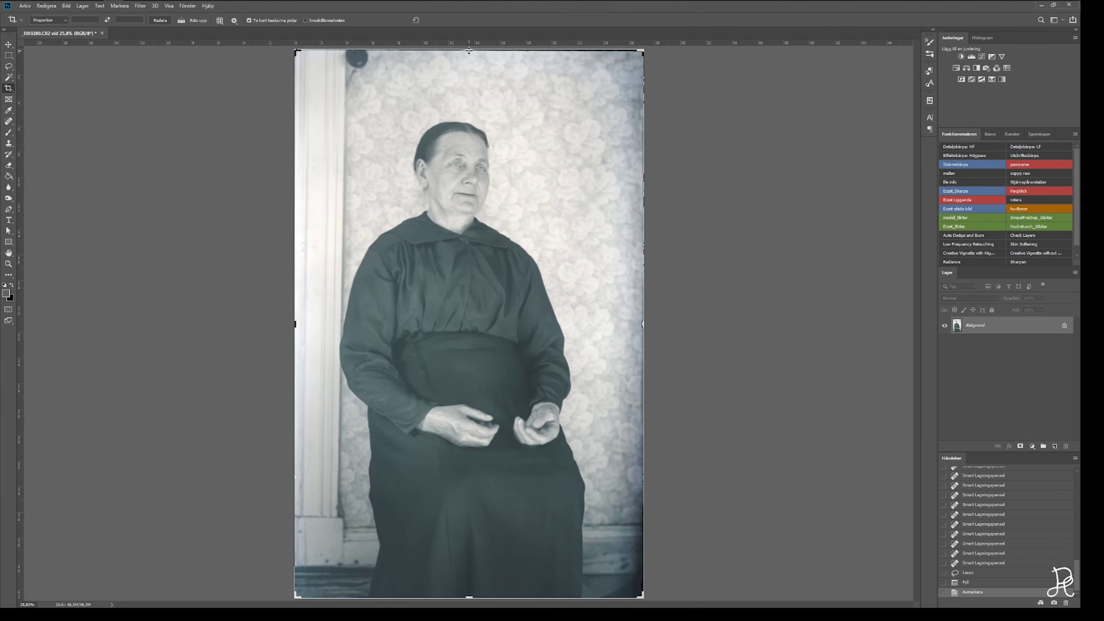
pyautogui.moveTo(642, 323); pyautogui.dragTo(645, 324)
pyautogui.press('Return')
pyautogui.hotkey('ctrl', '1')
# - Heal the two remaining dust specks on the wallpaper
pyautogui.press('j')
pyautogui.click(618, 140)
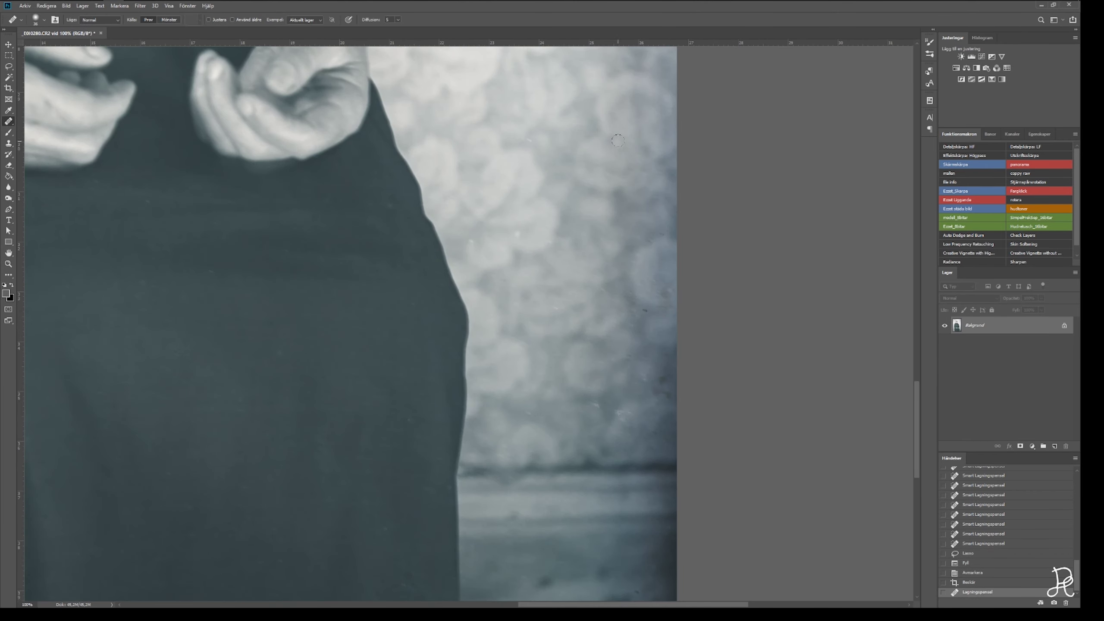
pyautogui.click(646, 310)
pyautogui.click(623, 411)
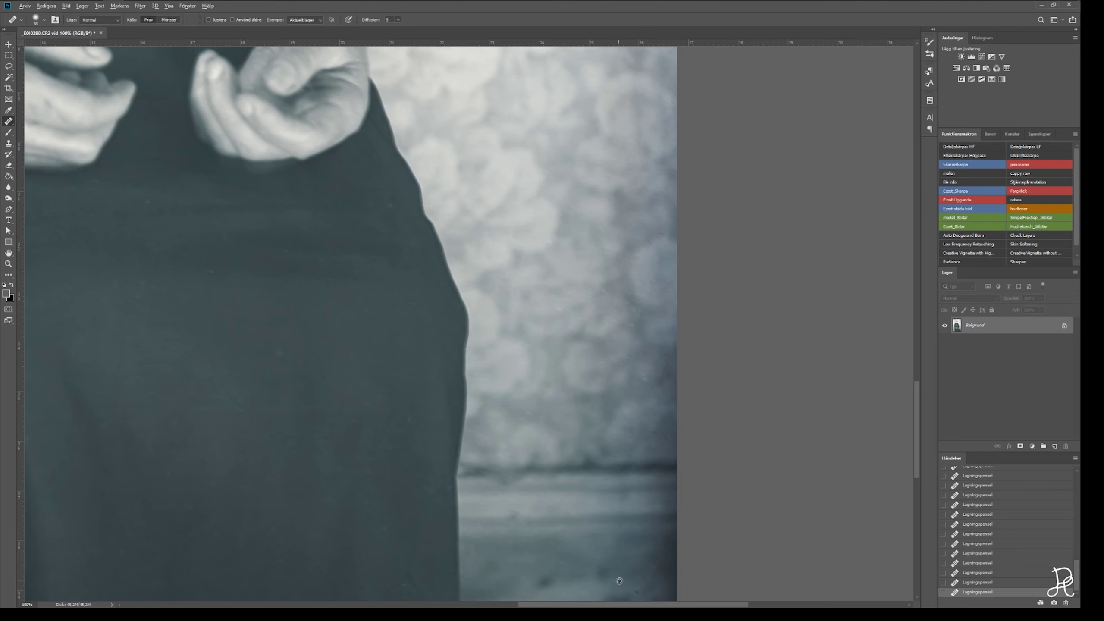
pyautogui.scroll(2, 633, 326)
pyautogui.scroll(5, 540, 180)
pyautogui.scroll(3, 584, 251)
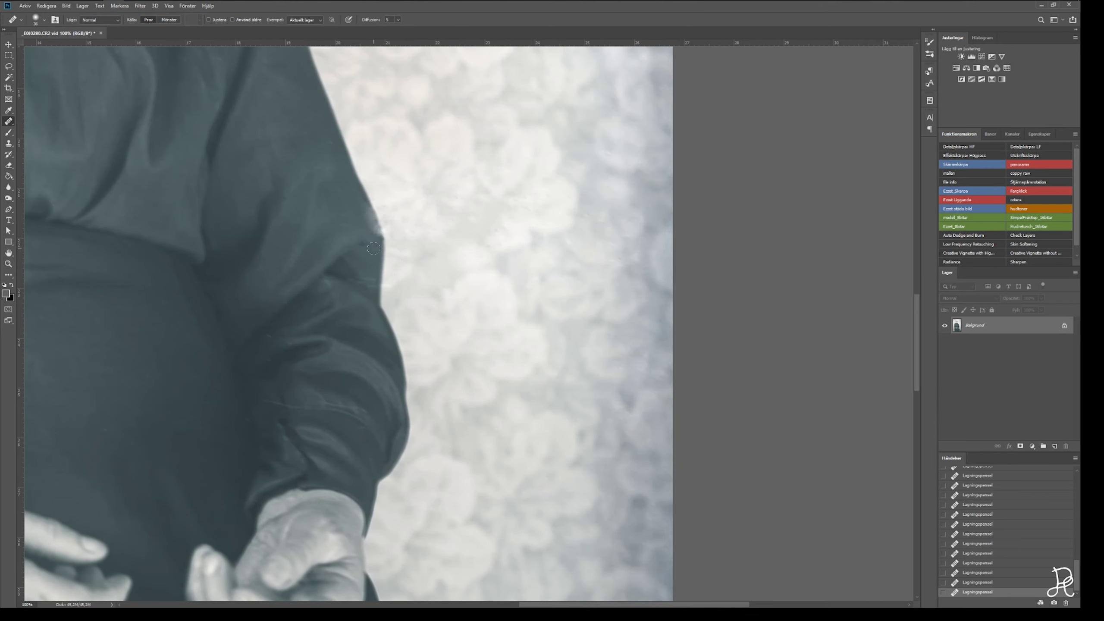
# - Clone over the bump on the sleeve outline against the wallpaper
pyautogui.press('s')
pyautogui.keyDown('alt'); pyautogui.click(345, 200); pyautogui.keyUp('alt')
pyautogui.click(371, 255)
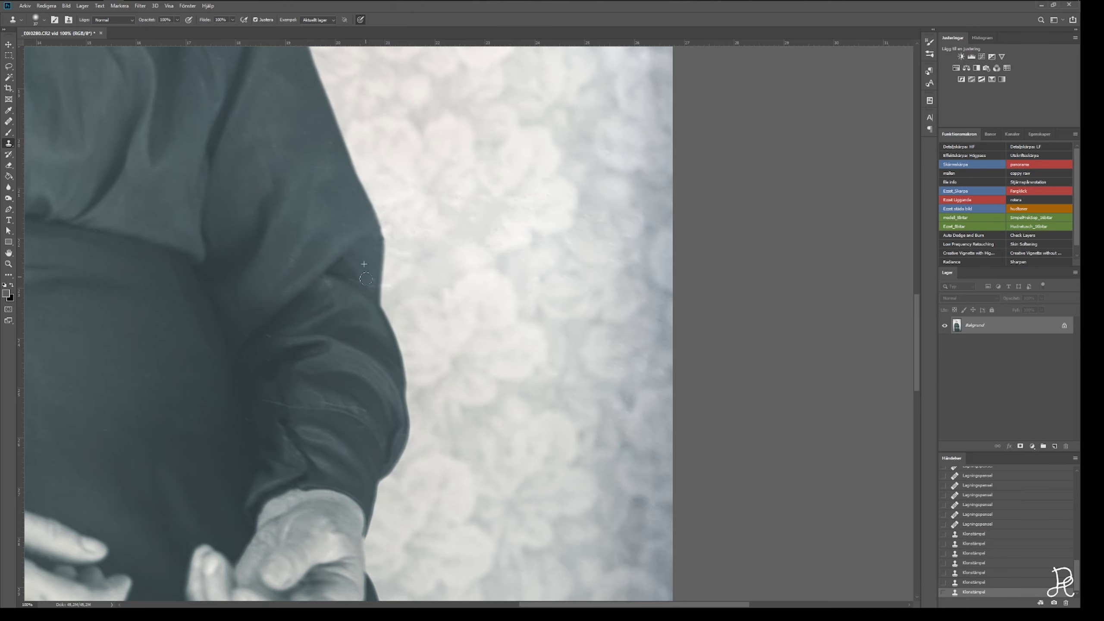
pyautogui.hscroll(-10, 397, 391)
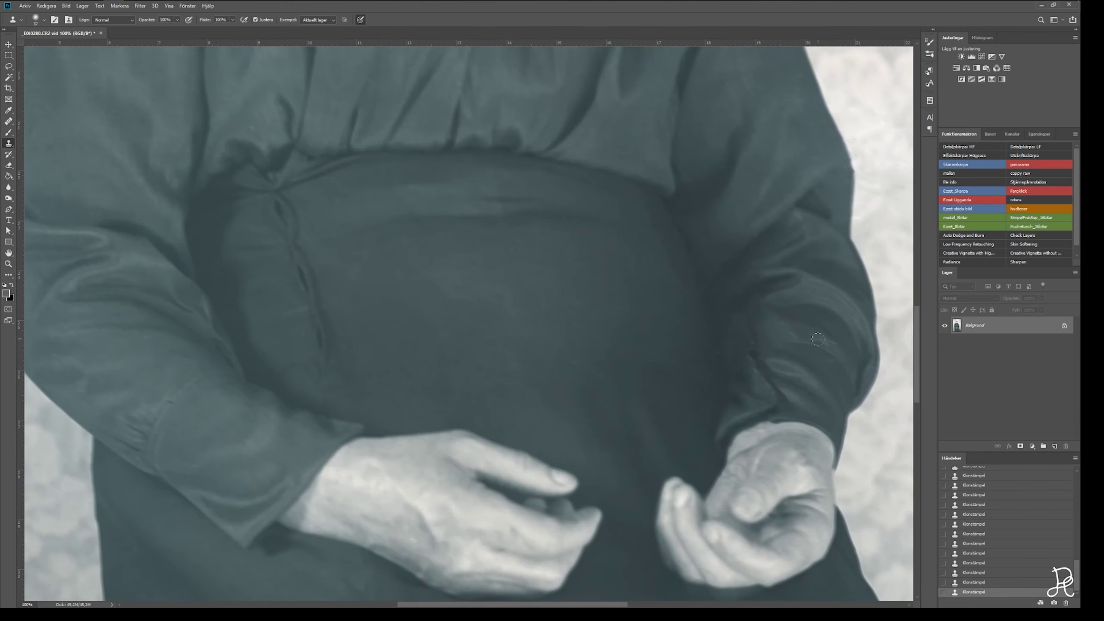
pyautogui.hotkey('ctrl', '0')
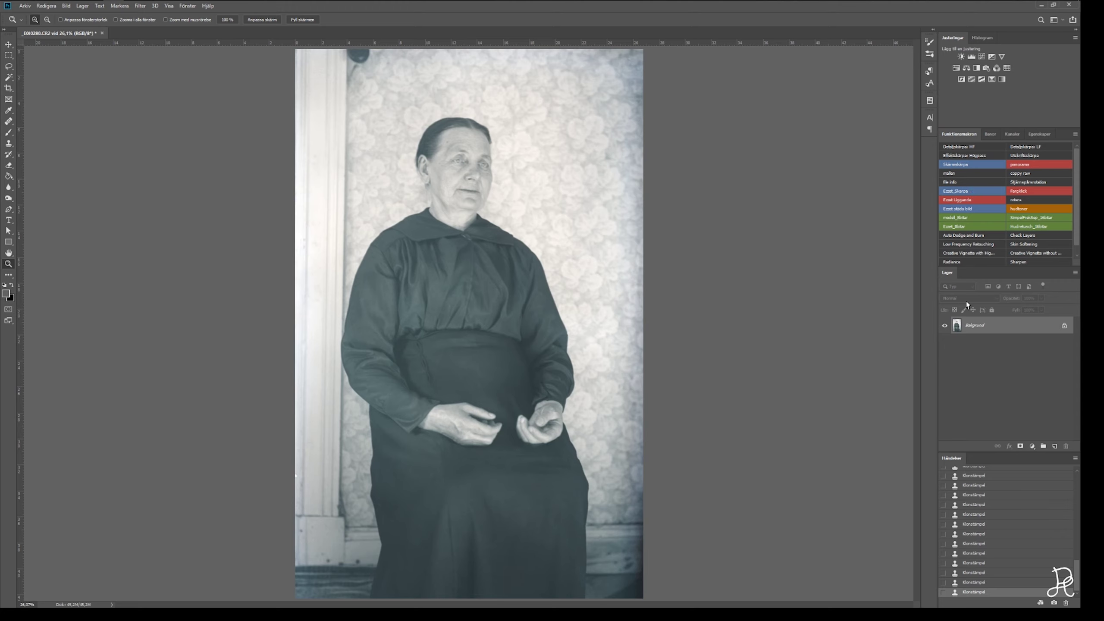
pyautogui.click(981, 57)
# - Move the HUD_1 skin layer above the färgpallett group
pyautogui.moveTo(999, 266); pyautogui.dragTo(999, 302)
pyautogui.moveTo(482, 259); pyautogui.dragTo(481, 268)
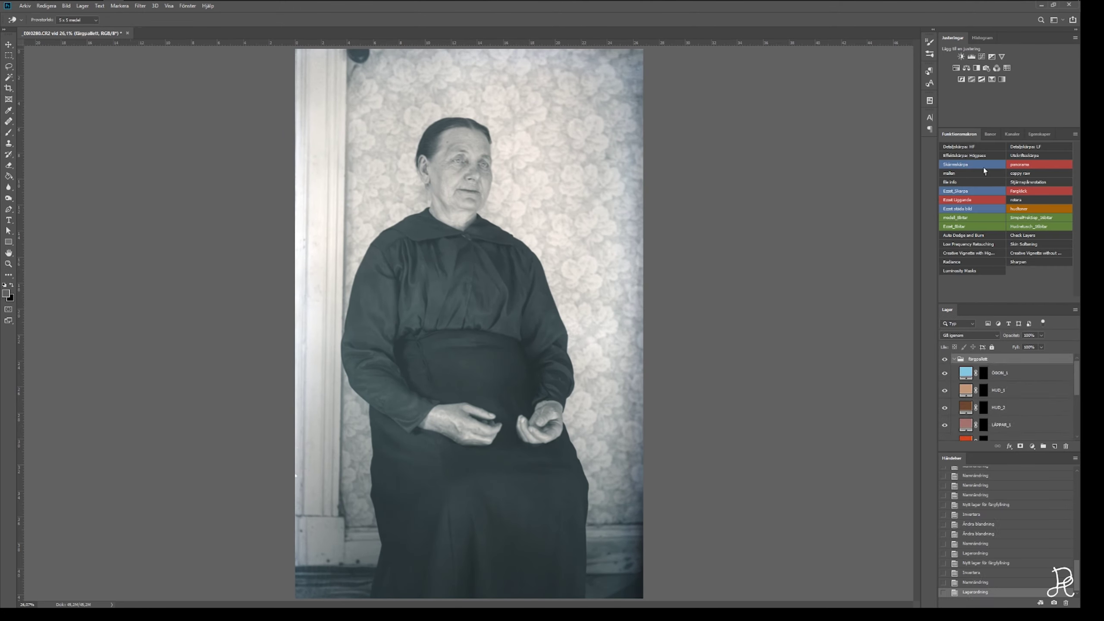
pyautogui.moveTo(973, 344); pyautogui.dragTo(986, 305)
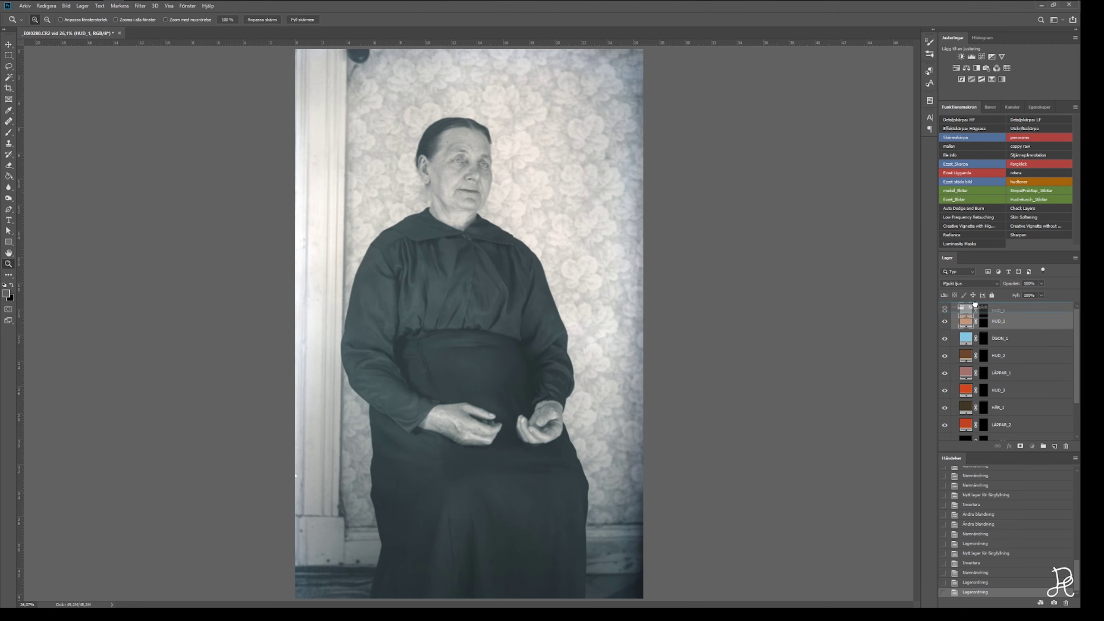
# - Paint HUD_1 skin tone over the temple, ear, cheeks, nose, mouth and chin; bring out ÖGON_1
pyautogui.press('z')
pyautogui.hotkey('ctrl', '+')
pyautogui.hotkey('ctrl', '+')
pyautogui.hotkey('ctrl', '+')
pyautogui.press('b')
pyautogui.moveTo(435, 166); pyautogui.dragTo(394, 230)
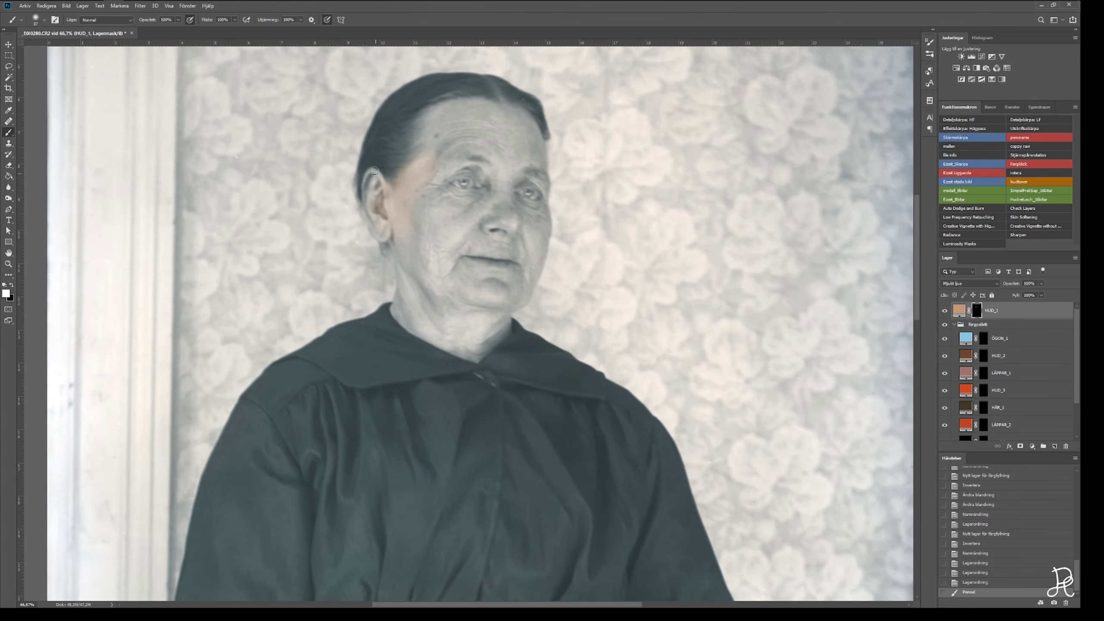
pyautogui.moveTo(369, 174); pyautogui.dragTo(395, 233)
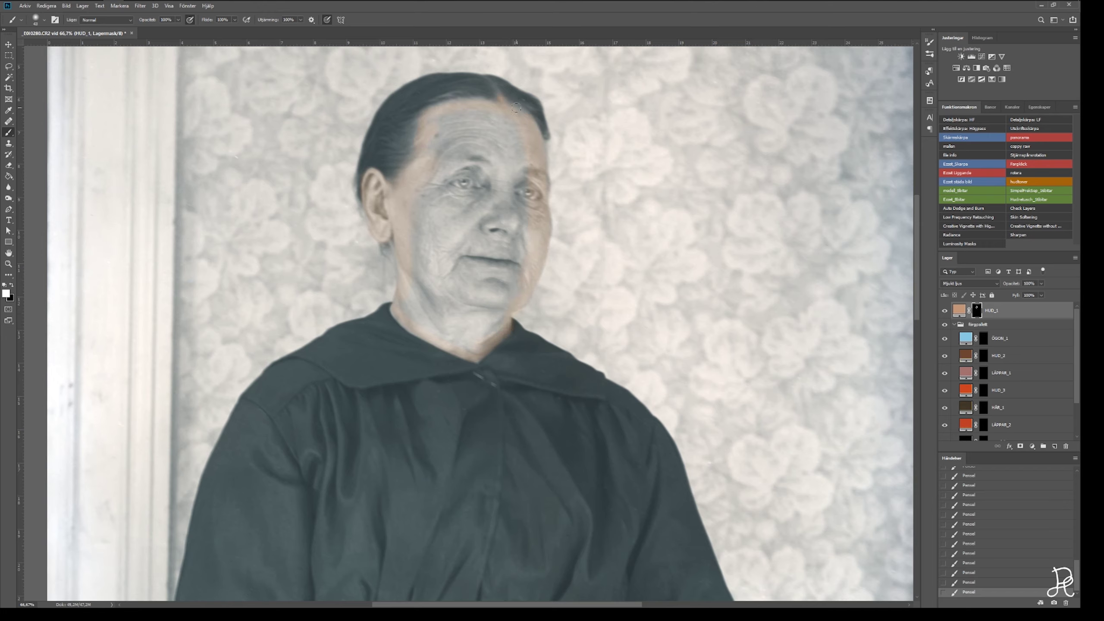
pyautogui.moveTo(510, 193); pyautogui.dragTo(447, 174)
pyautogui.moveTo(421, 304)
pyautogui.mouseDown()
pyautogui.moveTo(515, 208)
pyautogui.moveTo(456, 315)
pyautogui.mouseUp()
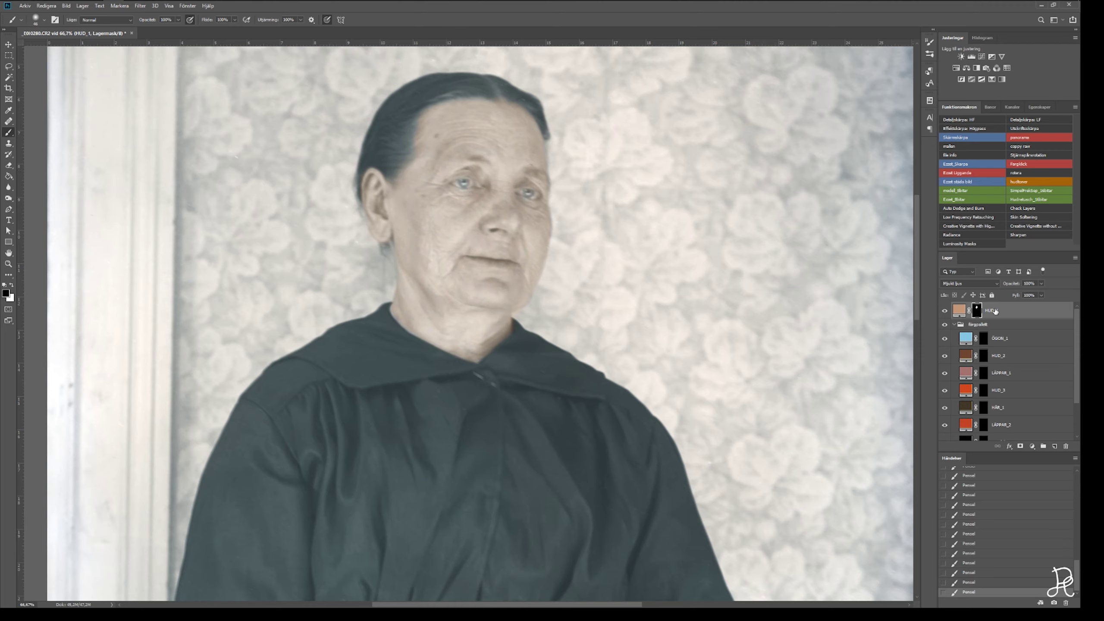
pyautogui.write('ansiktet')
pyautogui.moveTo(999, 338); pyautogui.dragTo(978, 331)
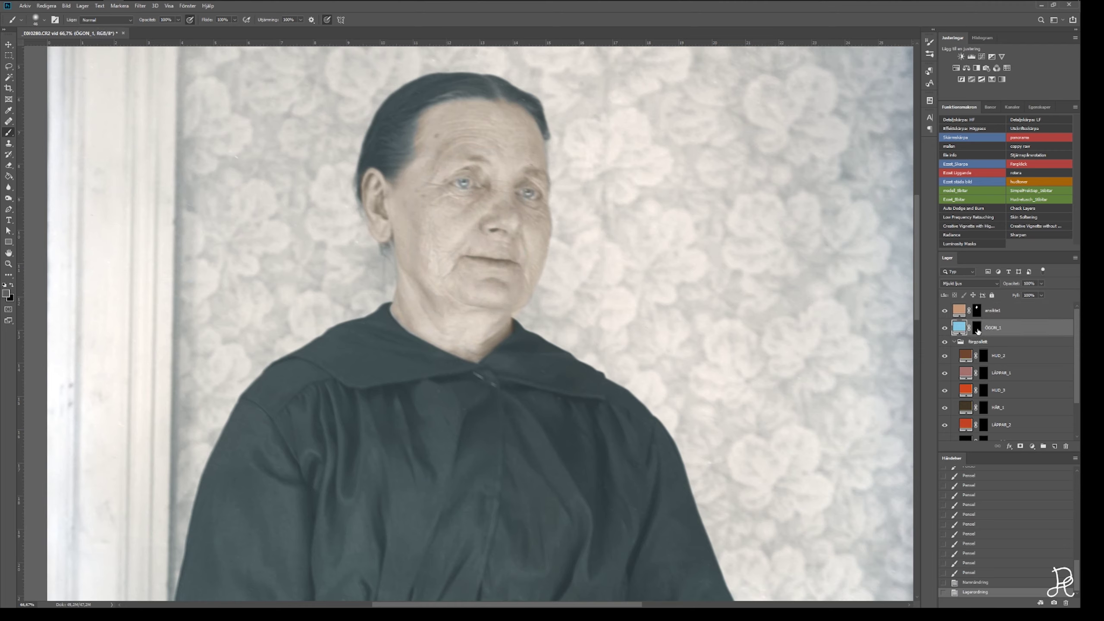
# - Mask the ansikte1 skin tone off the eyes
pyautogui.press('Return')
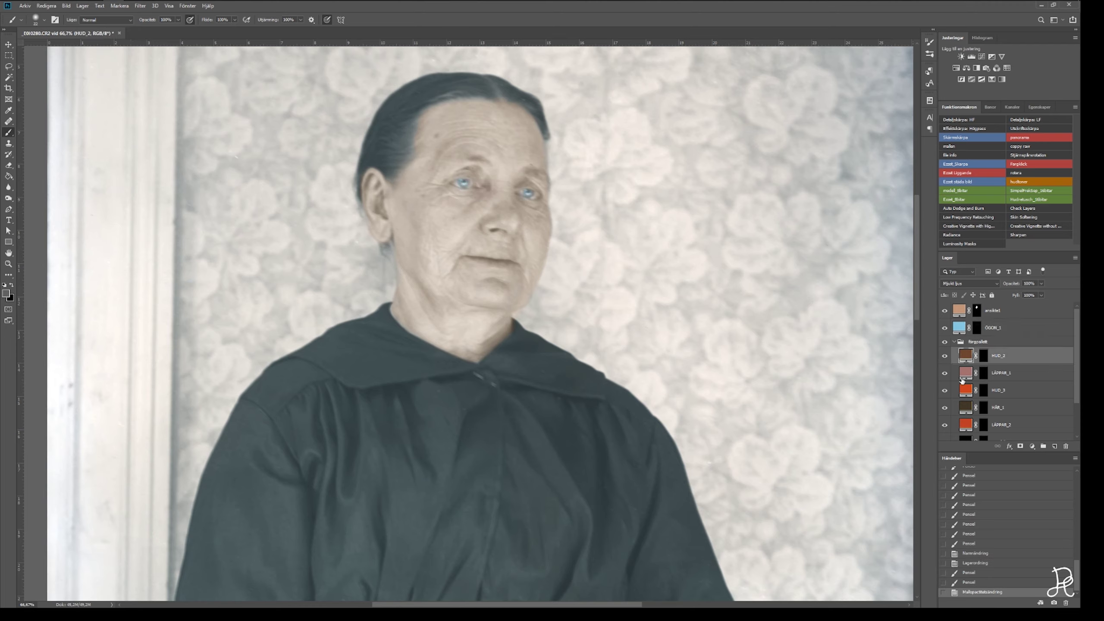
pyautogui.click(1000, 309)
pyautogui.press('x')
pyautogui.moveTo(522, 109); pyautogui.dragTo(571, 102)
# - Add HUD_2 at 33% opacity as a second skin tone on the cheek and chin
pyautogui.moveTo(998, 355); pyautogui.dragTo(976, 312)
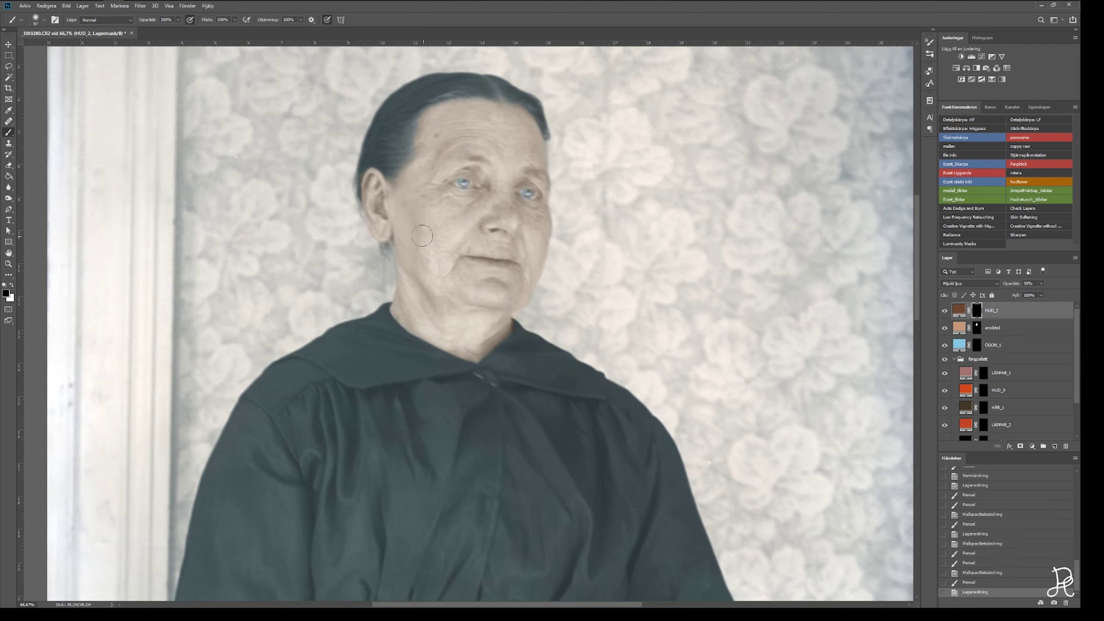
pyautogui.press('3')
pyautogui.press('3')
pyautogui.moveTo(422, 236); pyautogui.dragTo(426, 278)
pyautogui.press('x')
pyautogui.moveTo(492, 283); pyautogui.dragTo(503, 288)
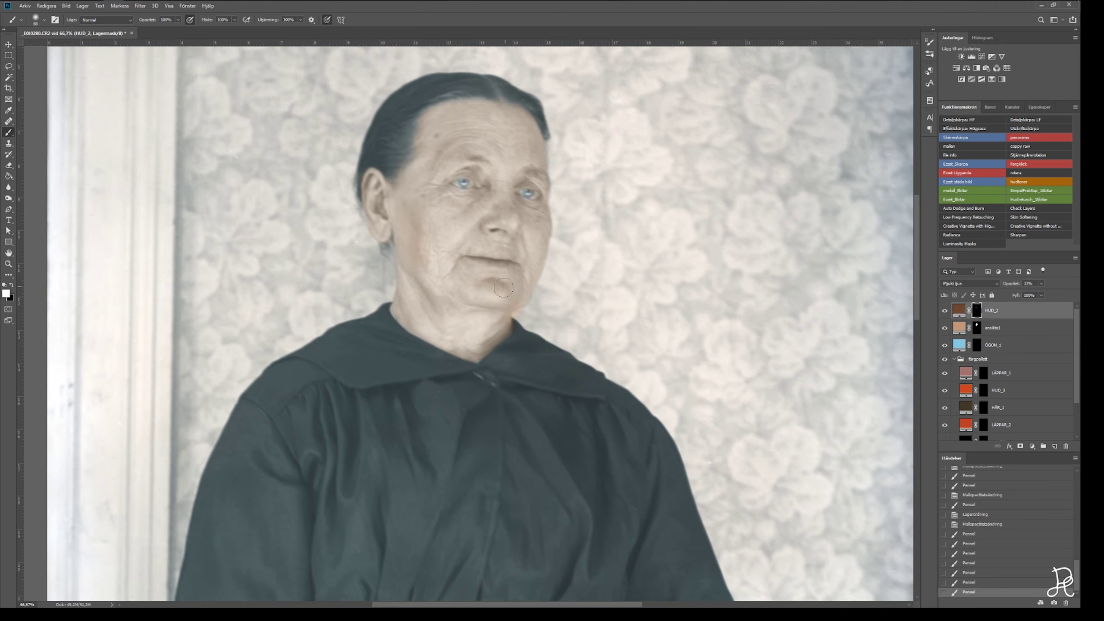
# - Add HUD_3 in Soft Light at 13% opacity over the neck
pyautogui.click(998, 391)
pyautogui.moveTo(998, 391); pyautogui.dragTo(995, 354)
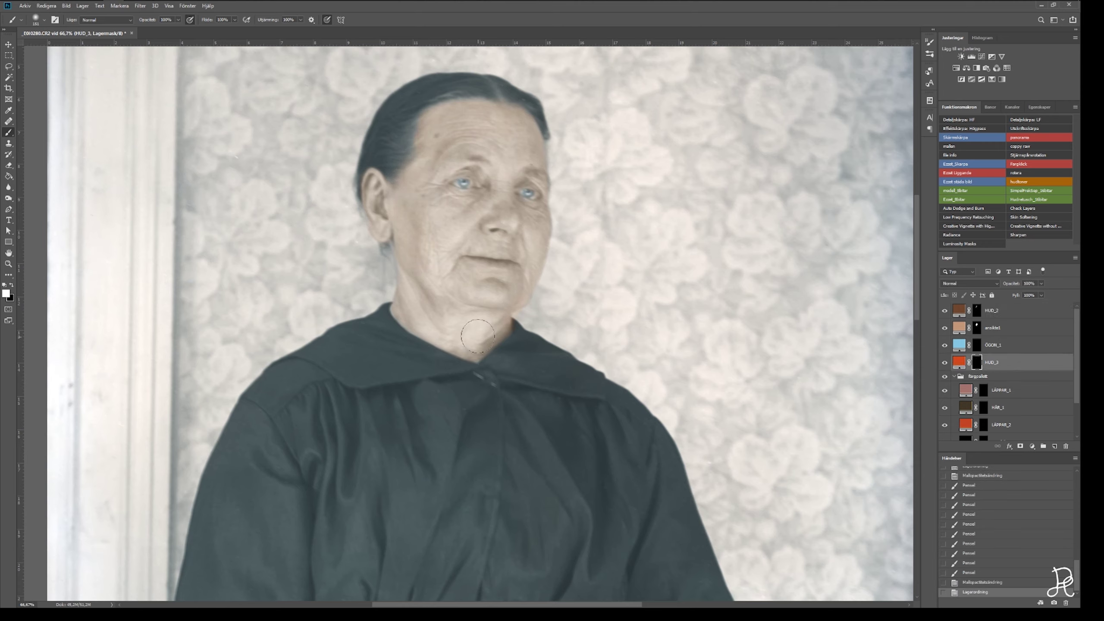
pyautogui.hotkey('alt', 'shift', 'f')
pyautogui.moveTo(430, 243)
pyautogui.mouseDown()
pyautogui.moveTo(451, 274)
pyautogui.moveTo(495, 291)
pyautogui.mouseUp()
pyautogui.press('1')
pyautogui.press('3')
# - Bring out the HÅR_1 layer and paint its colour into the hair and hairline
pyautogui.moveTo(997, 407); pyautogui.dragTo(973, 383)
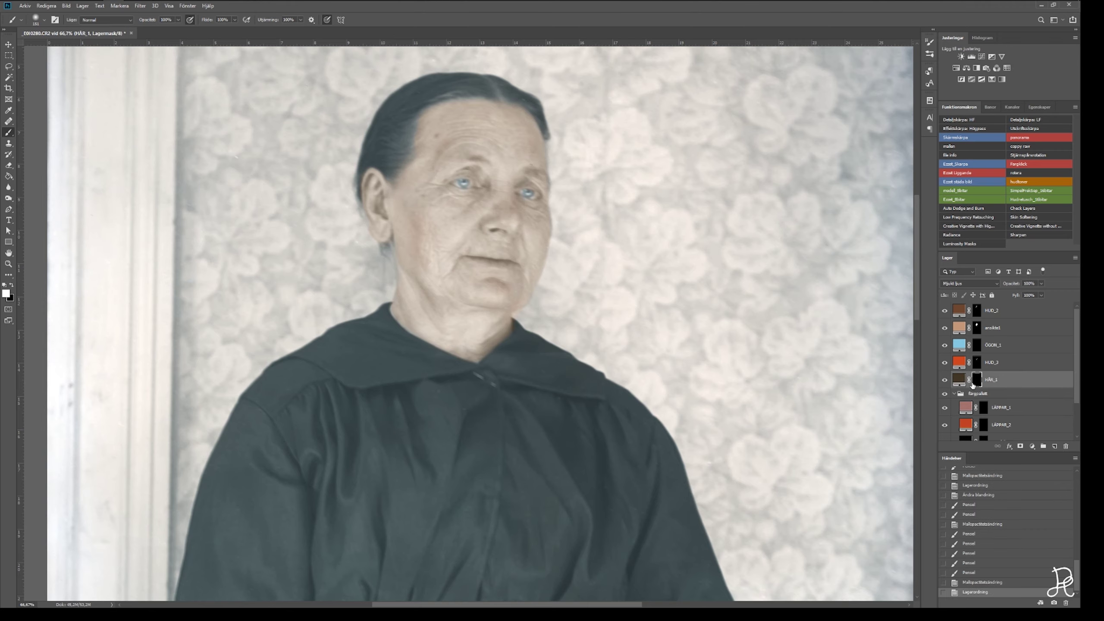
pyautogui.moveTo(382, 131); pyautogui.dragTo(417, 165)
pyautogui.moveTo(382, 100); pyautogui.dragTo(418, 174)
pyautogui.moveTo(361, 209)
pyautogui.mouseDown()
pyautogui.moveTo(363, 168)
pyautogui.moveTo(535, 91)
pyautogui.moveTo(523, 112)
pyautogui.moveTo(532, 178)
pyautogui.mouseUp()
pyautogui.press('x')
# - Move LÄPPAR_1 above the färgpallett group with LÄPPAR_2 just below it
pyautogui.click(966, 405)
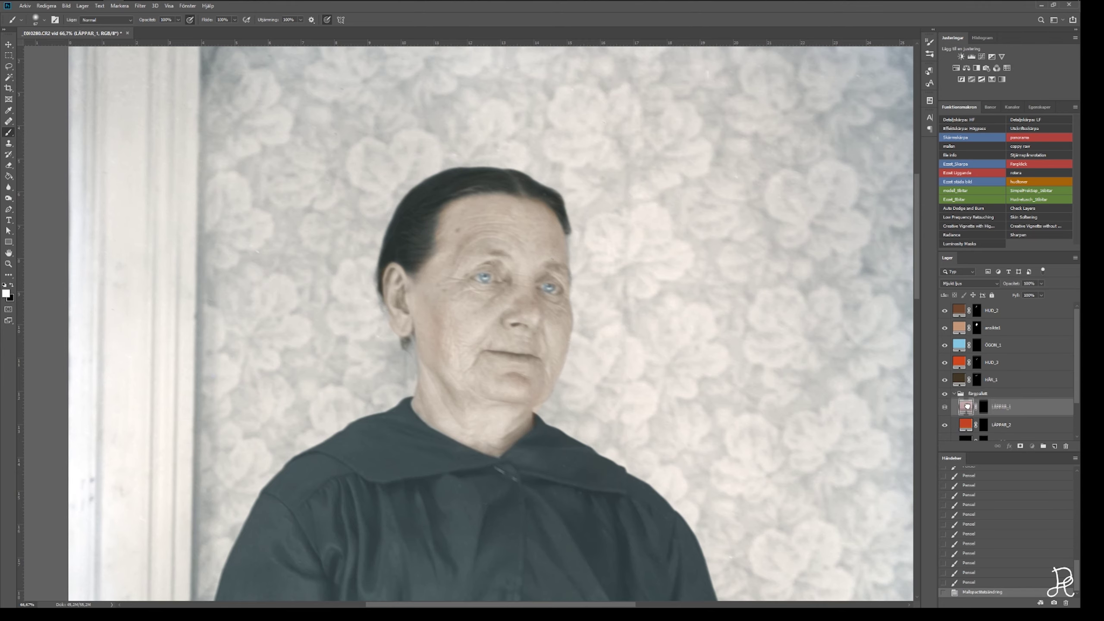
pyautogui.moveTo(967, 405); pyautogui.dragTo(967, 388)
pyautogui.scroll(1, 478, 347)
pyautogui.scroll(2, 450, 336)
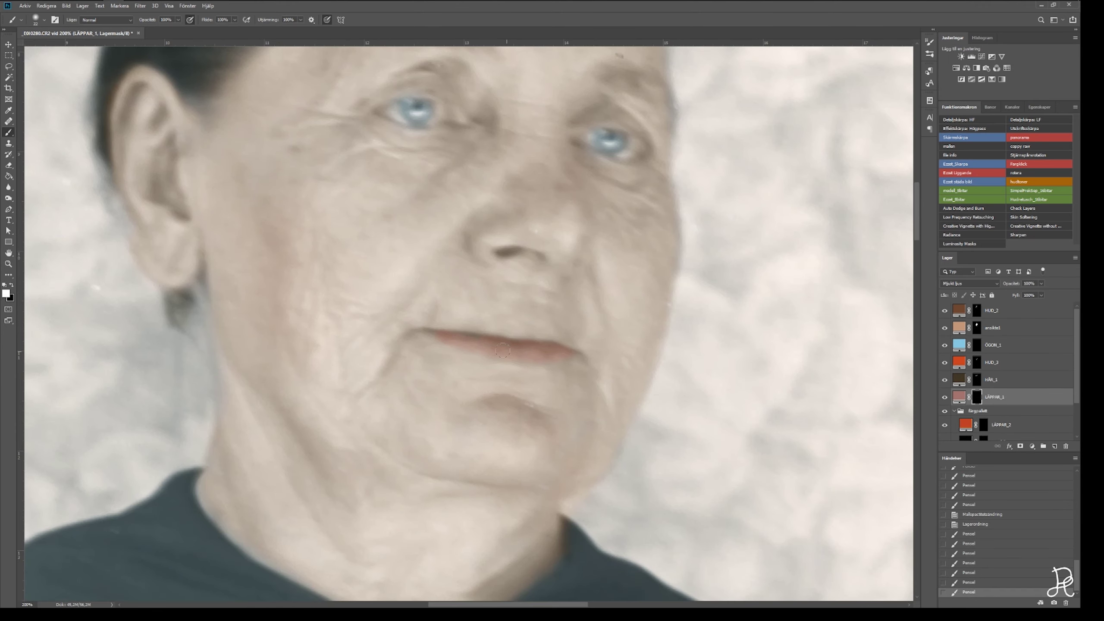
pyautogui.scroll(-3, 503, 351)
pyautogui.scroll(1, 563, 412)
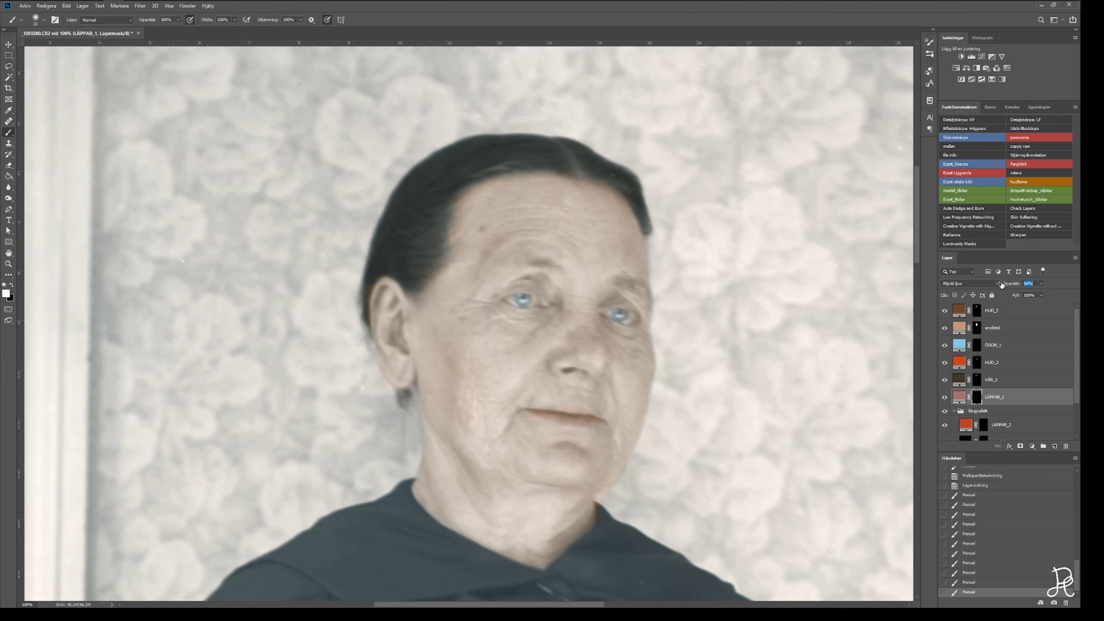
pyautogui.moveTo(995, 424); pyautogui.dragTo(995, 407)
pyautogui.moveTo(1001, 284); pyautogui.dragTo(979, 285)
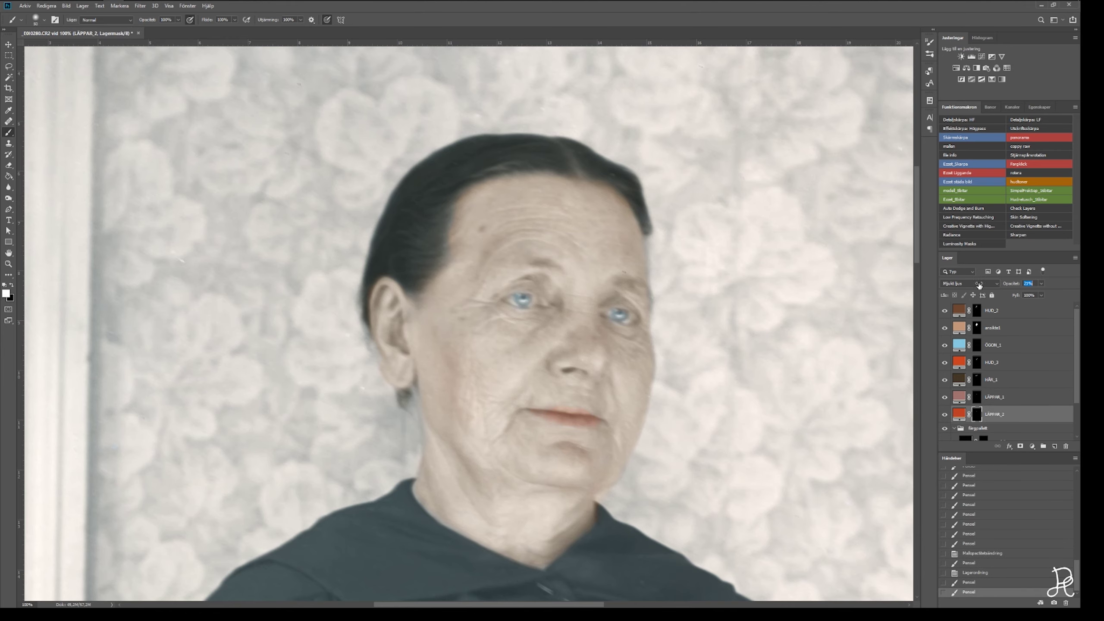
# - Lower the lip layers' opacity for a soft red tint
pyautogui.hotkey('alt', ']')
pyautogui.moveTo(1010, 285); pyautogui.dragTo(1023, 285)
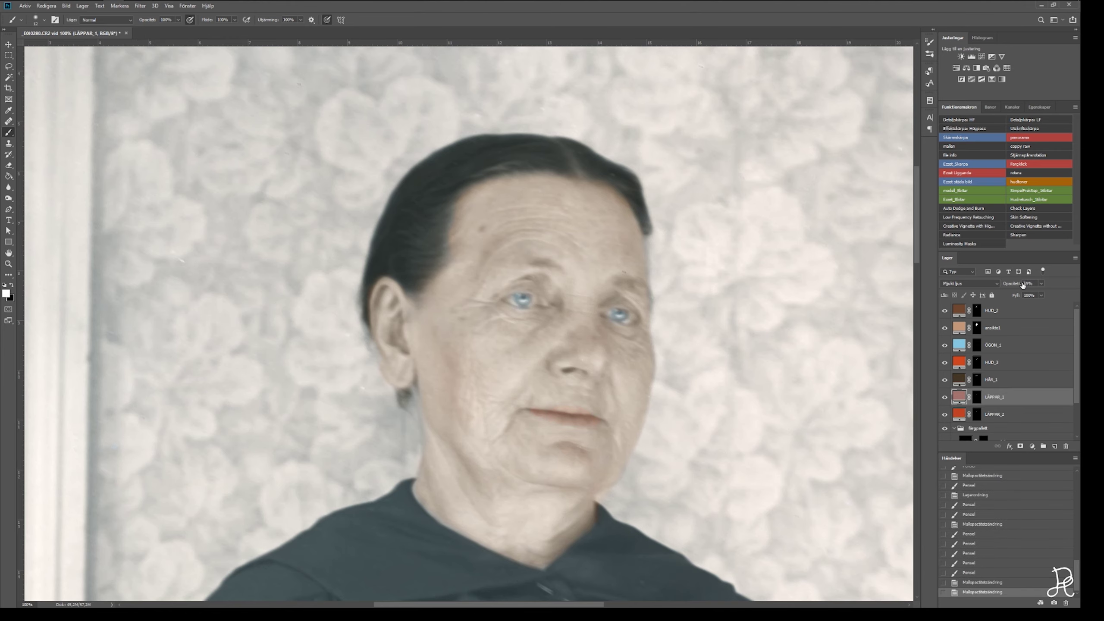
pyautogui.press('z')
pyautogui.scroll(-3, 478, 434)
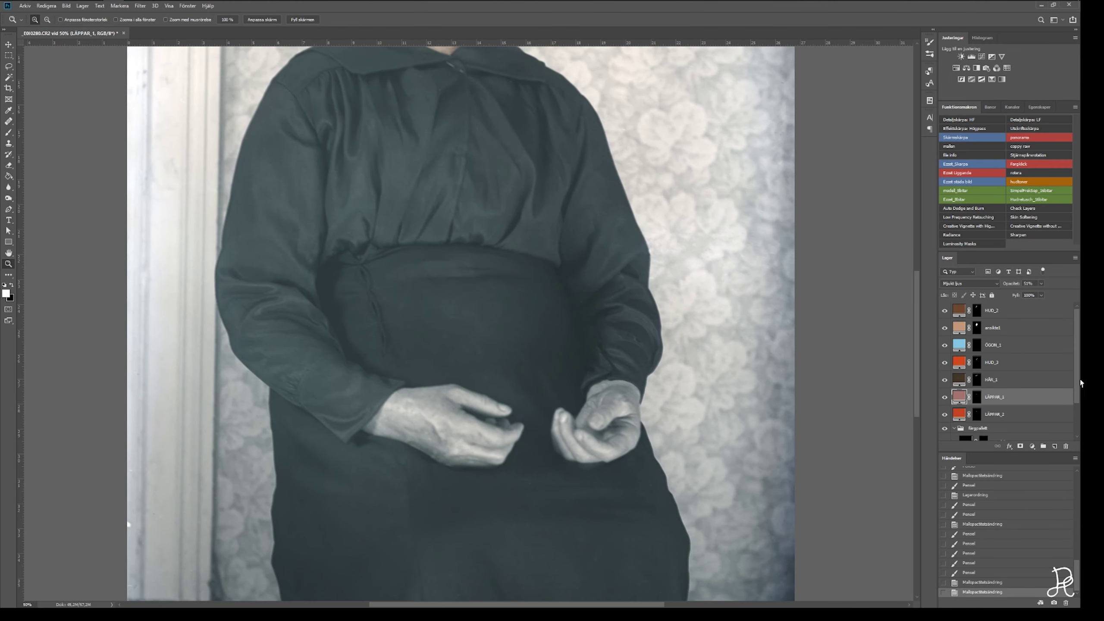
# - Create a skin-coloured Solid Color layer named händer with inverted mask in Soft Light
pyautogui.click(959, 329)
pyautogui.press('F2')
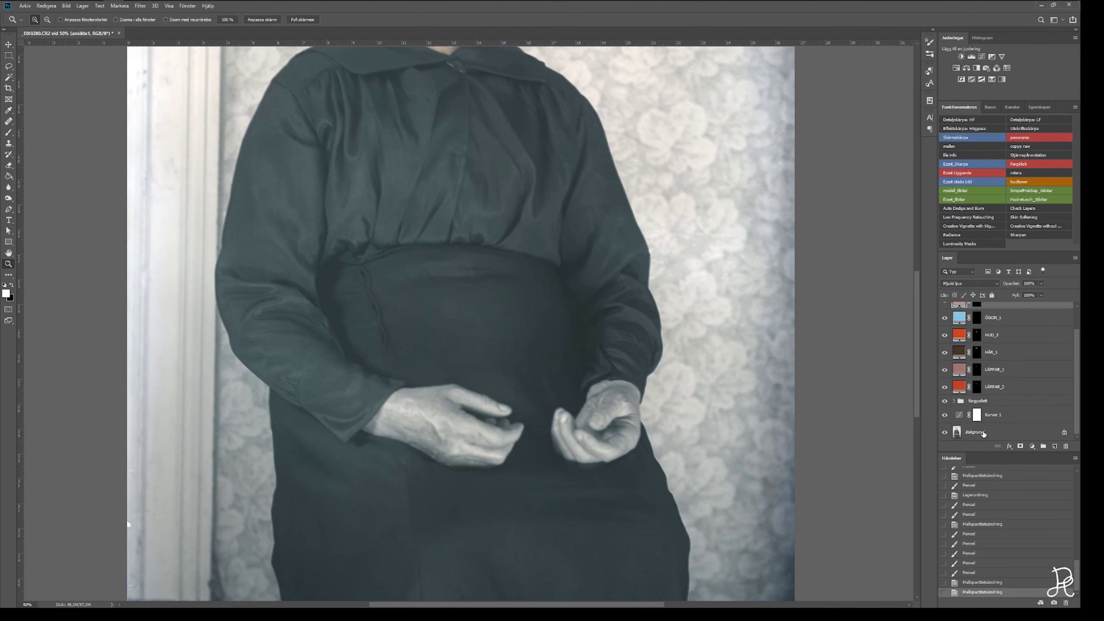
pyautogui.press('Return')
pyautogui.hotkey('ctrl', 'i')
pyautogui.write('händer')
pyautogui.press('Return')
pyautogui.hotkey('ctrl', ']')
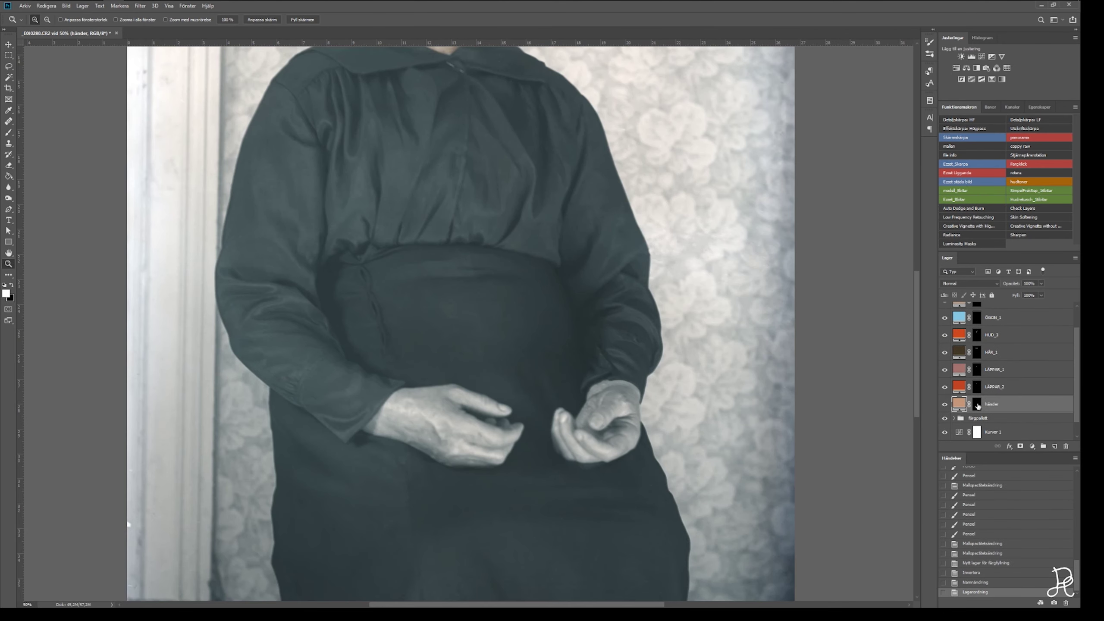
# - Brush the händer skin tone over the hands with a smaller brush
pyautogui.hotkey('ctrl', '+')
pyautogui.press('b')
pyautogui.hotkey('shift', 'alt', 'f')
pyautogui.moveTo(369, 394)
pyautogui.mouseDown()
pyautogui.moveTo(357, 410)
pyautogui.moveTo(538, 430)
pyautogui.mouseUp()
pyautogui.hotkey('ctrl', 'z')
pyautogui.press('[')
pyautogui.press('[')
pyautogui.press('[')
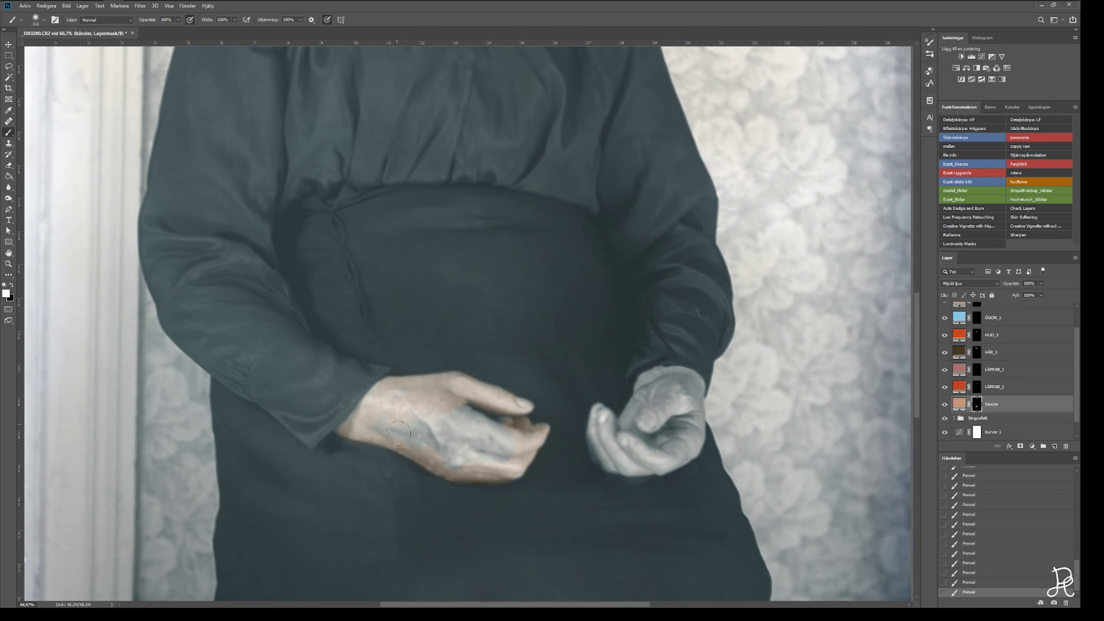
pyautogui.moveTo(446, 466); pyautogui.dragTo(500, 430)
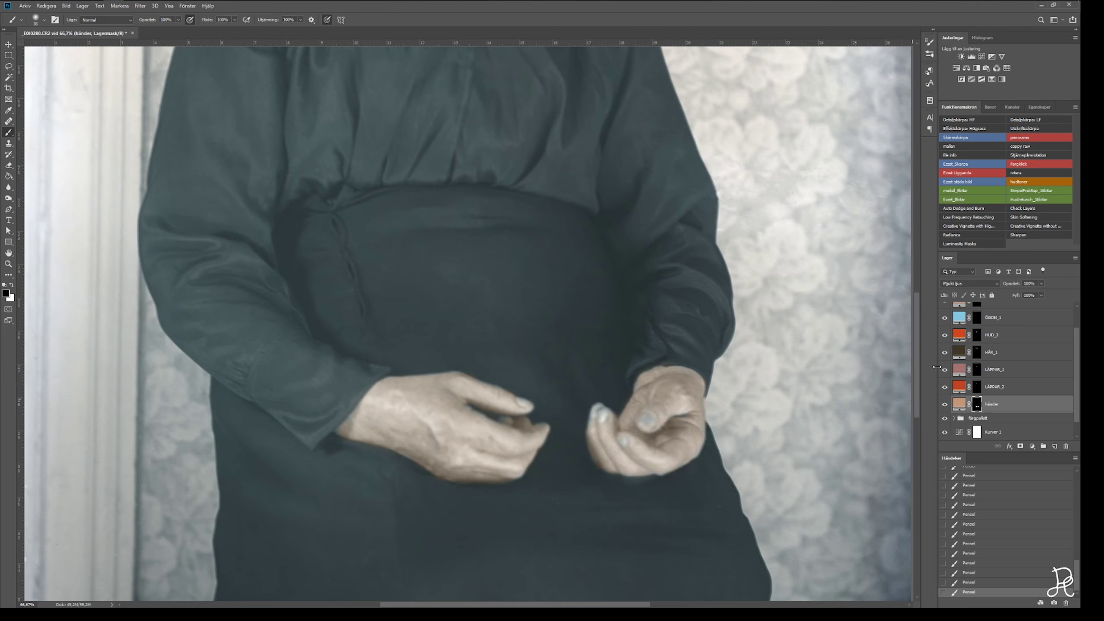
# - Add a second colour fill layer named naglar with an inverted mask above the group
pyautogui.click(1032, 445)
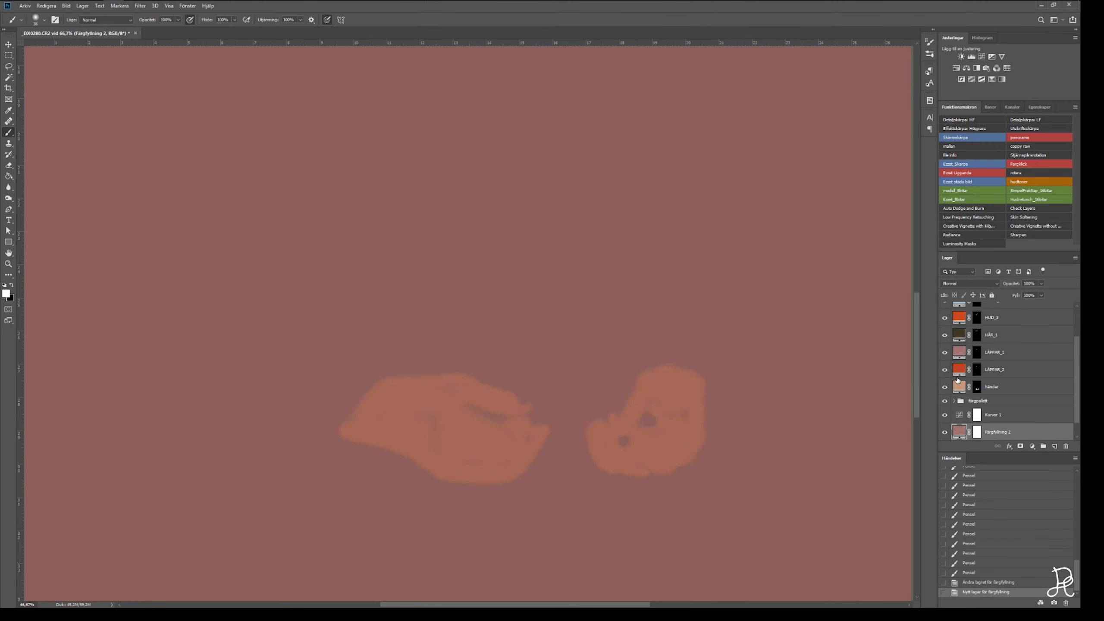
pyautogui.hotkey('ctrl', 'i')
pyautogui.moveTo(997, 432); pyautogui.dragTo(995, 396)
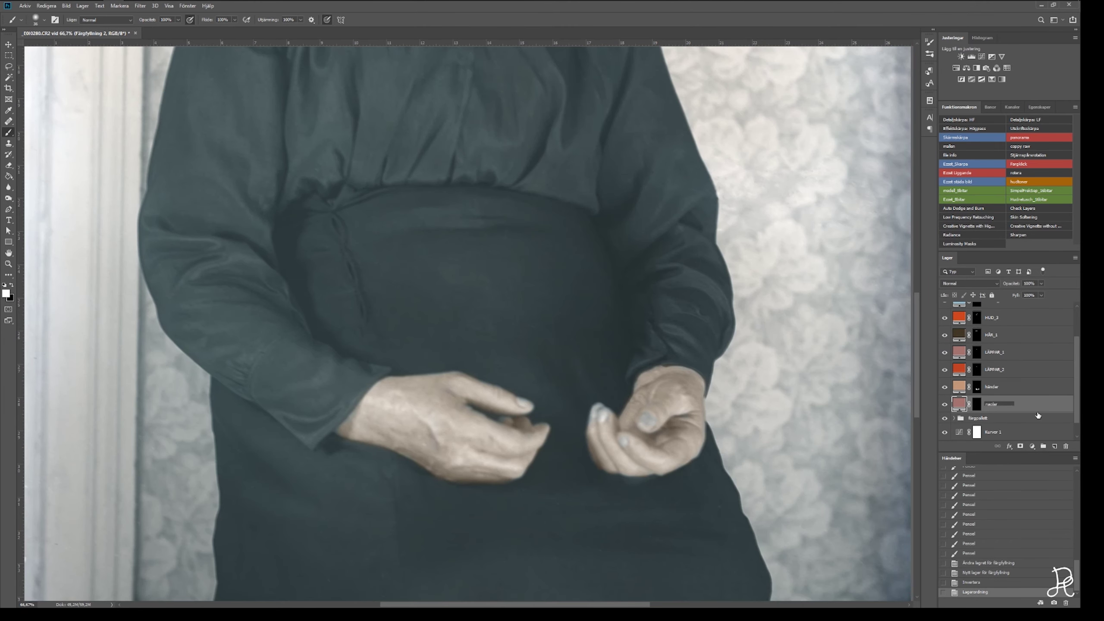
pyautogui.press('Return')
pyautogui.press('x')
# - Tint the fingernails with a greyer naglar colour at 24% opacity
pyautogui.click(648, 421)
pyautogui.click(622, 443)
pyautogui.write('40')
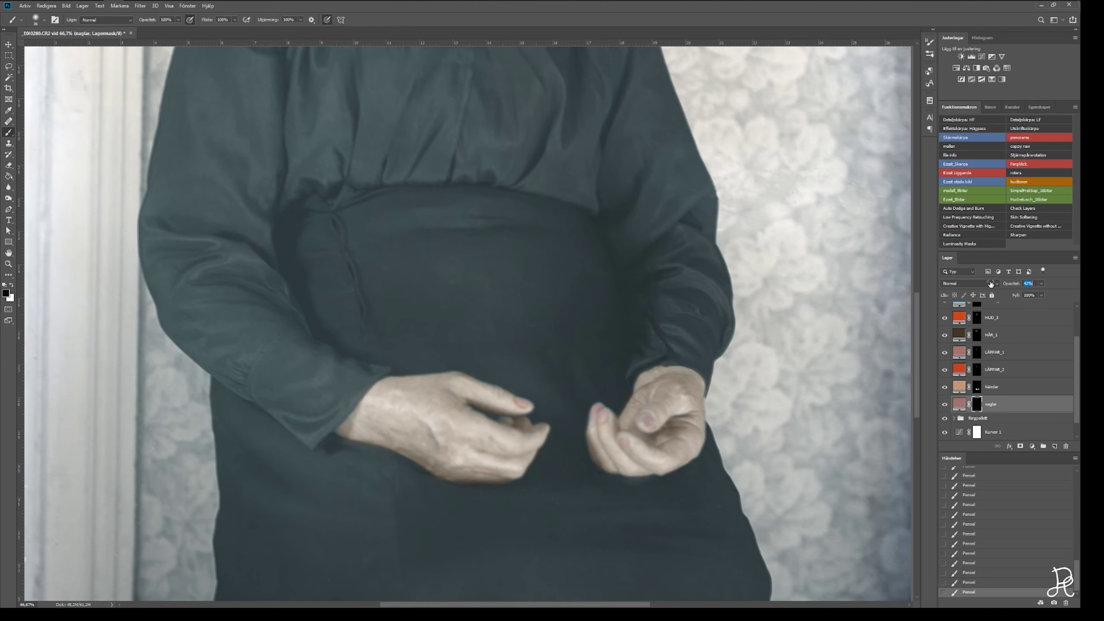
pyautogui.doubleClick(959, 403)
pyautogui.click(774, 261)
pyautogui.click(948, 227)
pyautogui.write('20')
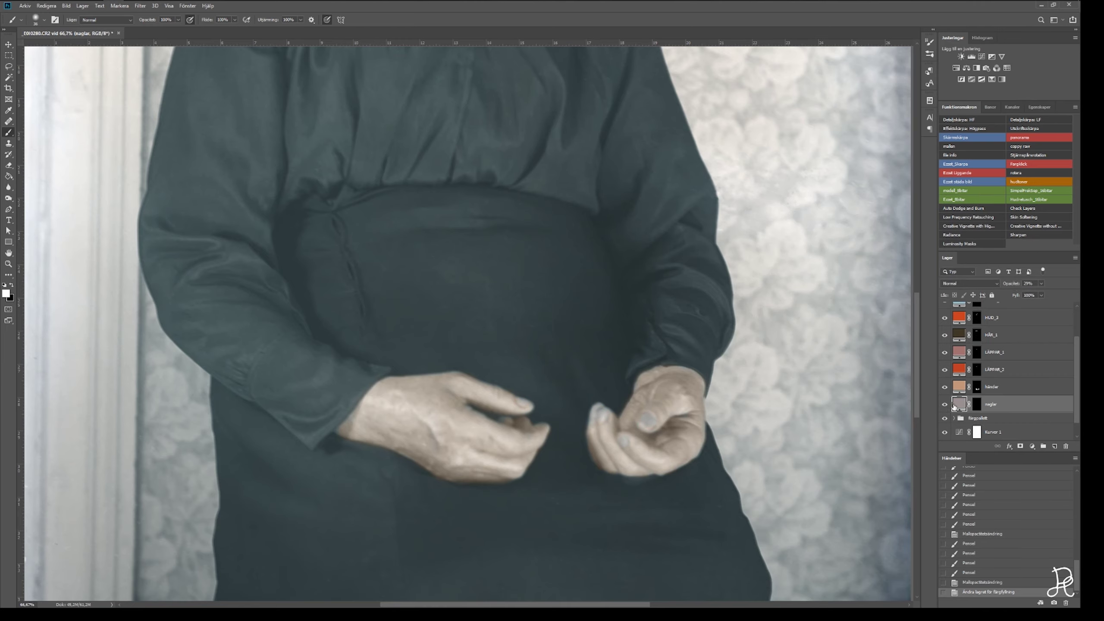
pyautogui.moveTo(1011, 283); pyautogui.dragTo(999, 283)
pyautogui.press('z')
pyautogui.keyDown('alt'); pyautogui.click(892, 408); pyautogui.keyUp('alt')
# - Ungroup the färgpallett colour layers and rename the black fill layer Kjol
pyautogui.click(990, 386)
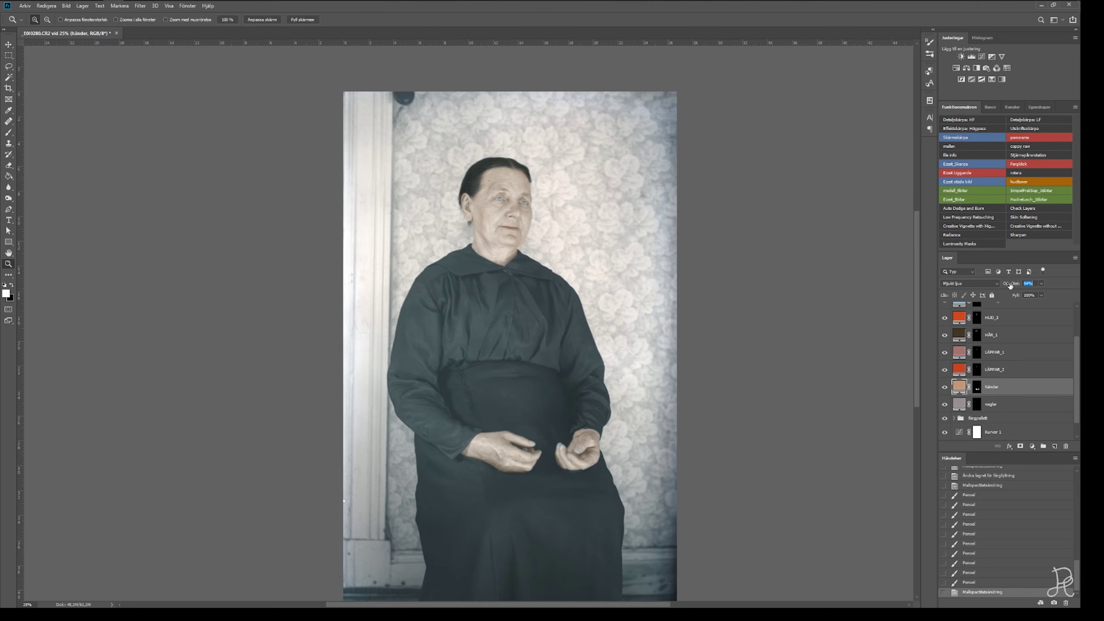
pyautogui.hotkey('ctrl', 'shift', 'g')
pyautogui.doubleClick(995, 404)
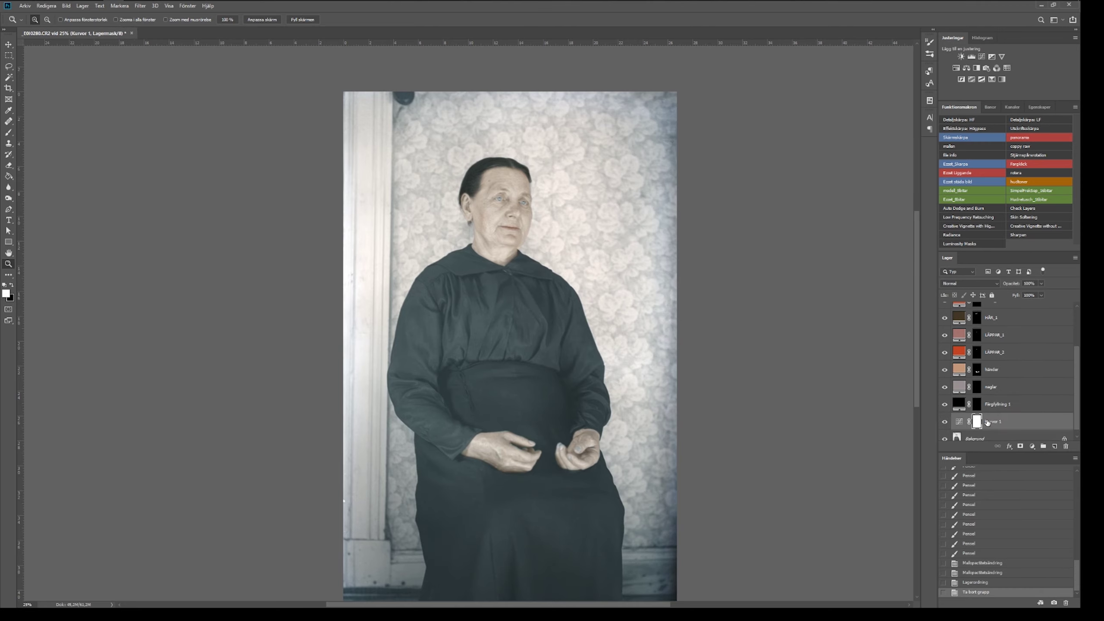
pyautogui.write('Klol')
pyautogui.press('Return')
# - Brush black onto the Kjol mask along the skirt's left side and bottom edge
pyautogui.scroll(3, 493, 370)
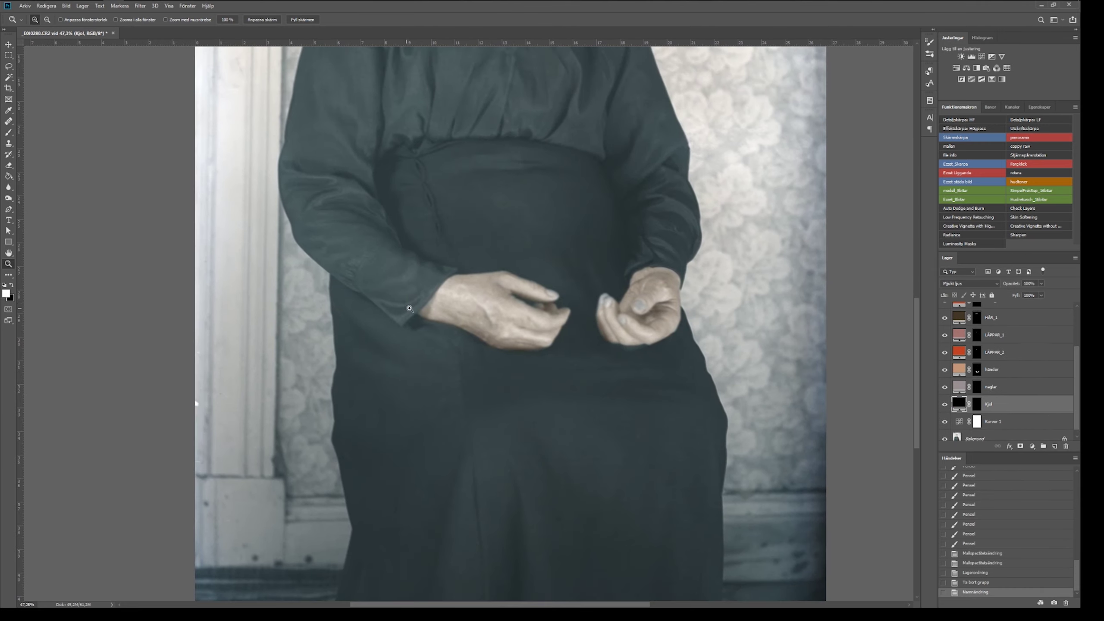
pyautogui.press('b')
pyautogui.moveTo(387, 156)
pyautogui.mouseDown()
pyautogui.moveTo(377, 166)
pyautogui.moveTo(489, 380)
pyautogui.moveTo(596, 385)
pyautogui.moveTo(671, 409)
pyautogui.moveTo(717, 437)
pyautogui.moveTo(717, 464)
pyautogui.mouseUp()
pyautogui.scroll(5, 410, 190)
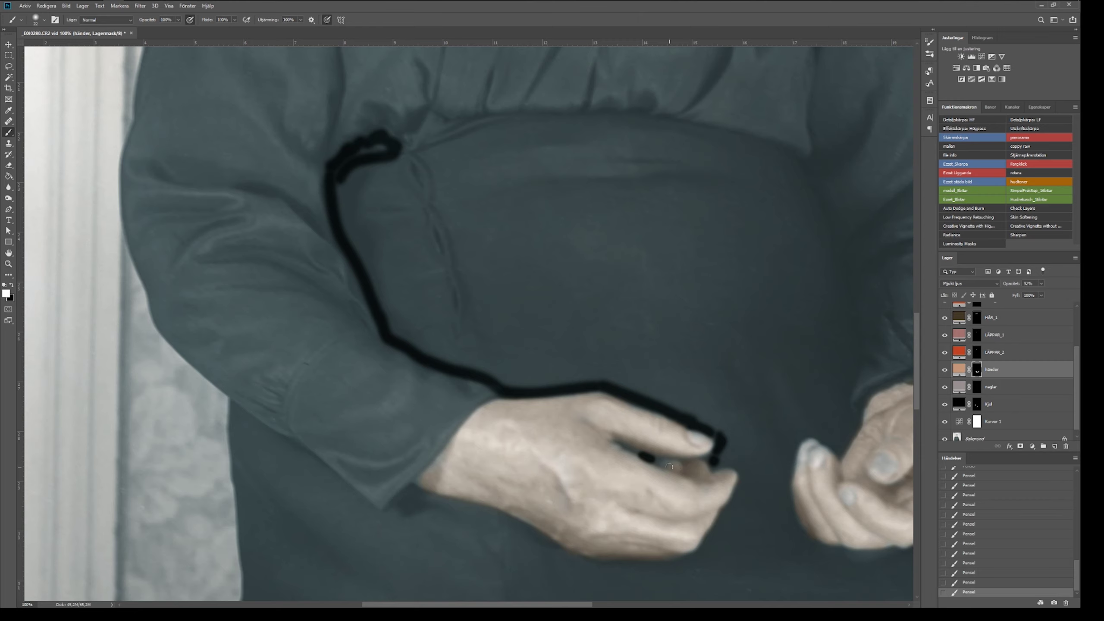
pyautogui.moveTo(713, 420)
pyautogui.mouseDown()
pyautogui.moveTo(739, 468)
pyautogui.moveTo(707, 551)
pyautogui.moveTo(600, 567)
pyautogui.moveTo(319, 468)
pyautogui.moveTo(281, 442)
pyautogui.moveTo(316, 236)
pyautogui.mouseUp()
pyautogui.press('x')
pyautogui.moveTo(316, 236); pyautogui.dragTo(324, 324)
pyautogui.moveTo(324, 242); pyautogui.dragTo(326, 518)
pyautogui.moveTo(338, 557)
pyautogui.mouseDown()
pyautogui.moveTo(341, 165)
pyautogui.moveTo(362, 323)
pyautogui.moveTo(323, 537)
pyautogui.moveTo(871, 541)
pyautogui.mouseUp()
pyautogui.moveTo(865, 508)
pyautogui.mouseDown()
pyautogui.moveTo(451, 451)
pyautogui.moveTo(720, 484)
pyautogui.moveTo(719, 285)
pyautogui.moveTo(698, 468)
pyautogui.mouseUp()
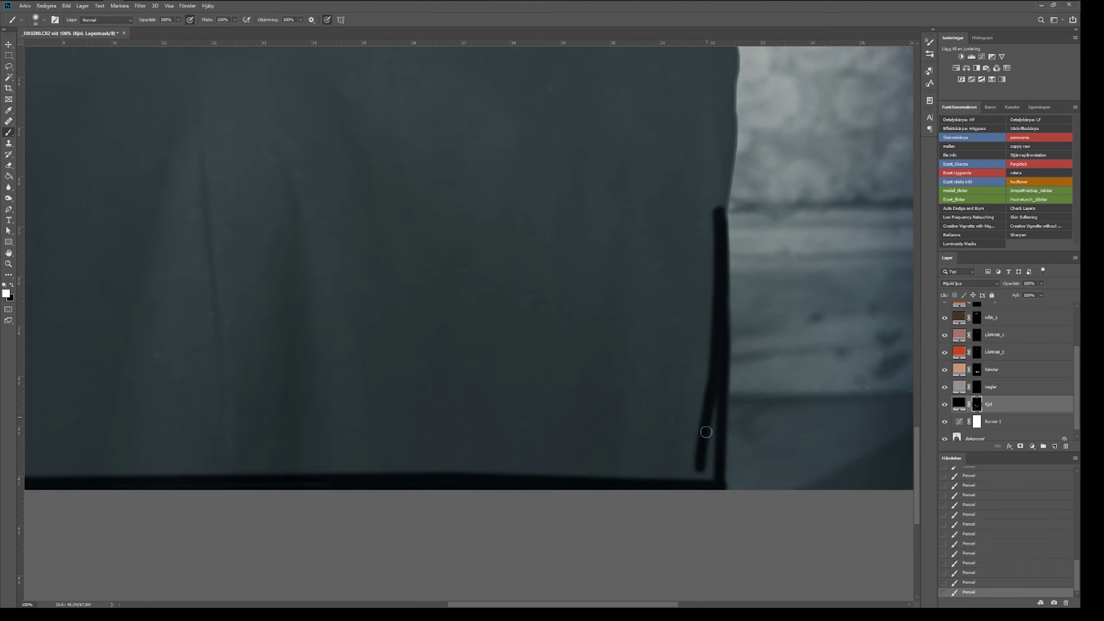
# - Outline the skirt's right edge and the area beneath the hands on the Kjol mask
pyautogui.moveTo(729, 87); pyautogui.dragTo(664, 500)
pyautogui.moveTo(665, 330); pyautogui.dragTo(654, 440)
pyautogui.moveTo(654, 440)
pyautogui.mouseDown()
pyautogui.moveTo(664, 248)
pyautogui.moveTo(625, 174)
pyautogui.moveTo(653, 358)
pyautogui.mouseUp()
pyautogui.moveTo(645, 280); pyautogui.dragTo(686, 364)
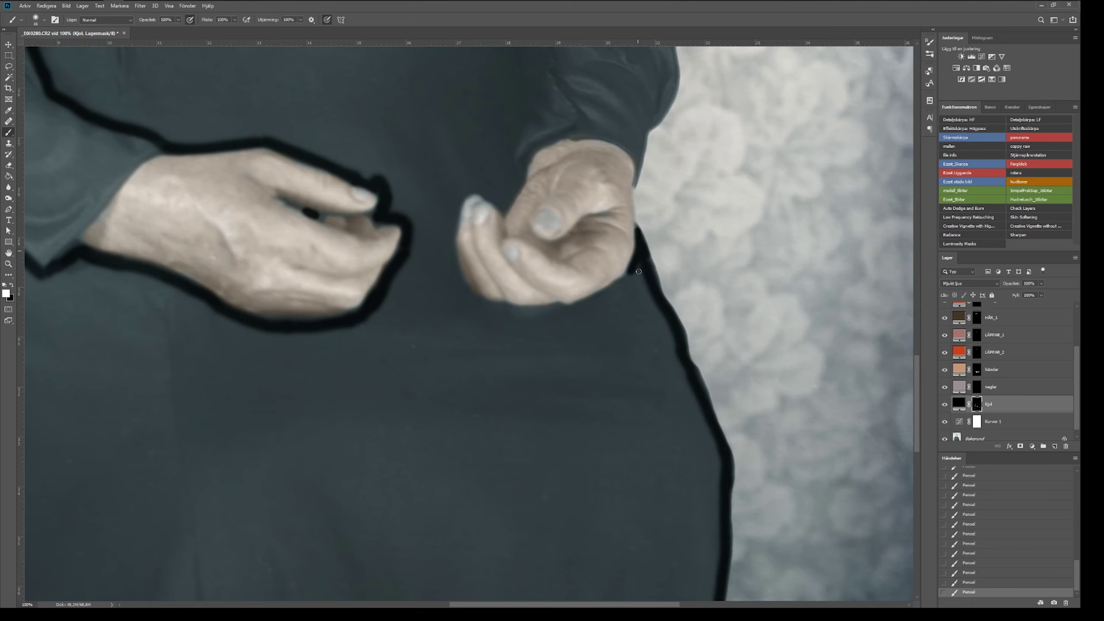
pyautogui.moveTo(610, 297); pyautogui.dragTo(556, 323)
pyautogui.moveTo(639, 278)
pyautogui.mouseDown()
pyautogui.moveTo(519, 307)
pyautogui.moveTo(690, 317)
pyautogui.moveTo(541, 210)
pyautogui.moveTo(586, 218)
pyautogui.moveTo(596, 178)
pyautogui.mouseUp()
pyautogui.moveTo(595, 178); pyautogui.dragTo(593, 334)
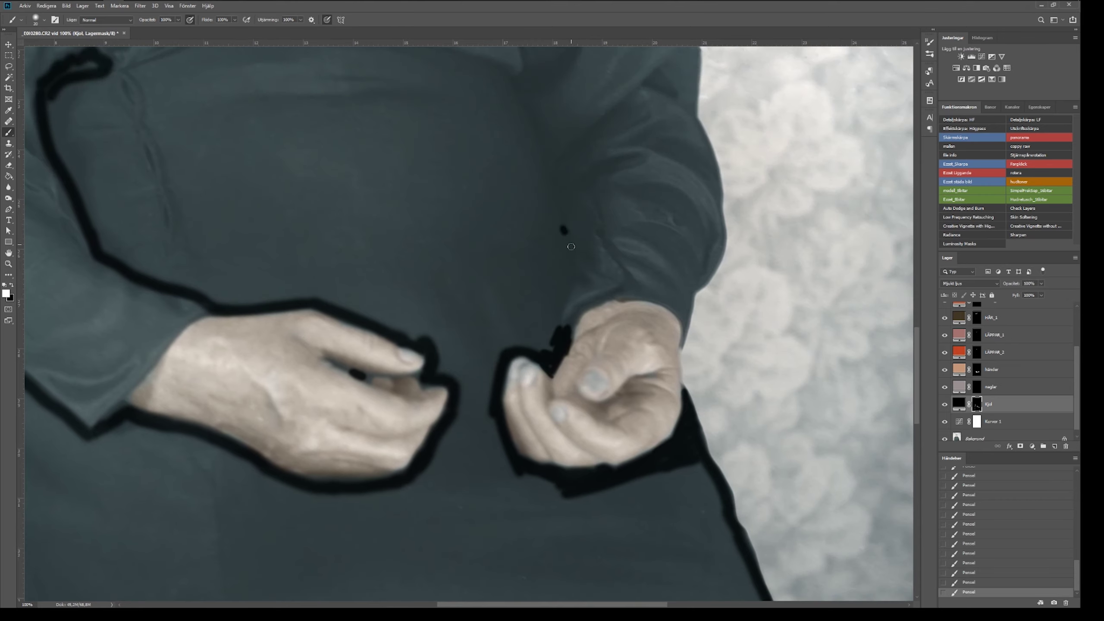
pyautogui.moveTo(569, 235)
pyautogui.mouseDown()
pyautogui.moveTo(558, 339)
pyautogui.moveTo(526, 126)
pyautogui.moveTo(524, 280)
pyautogui.mouseUp()
pyautogui.moveTo(530, 237)
pyautogui.mouseDown()
pyautogui.moveTo(565, 311)
pyautogui.moveTo(426, 204)
pyautogui.moveTo(255, 198)
pyautogui.moveTo(130, 229)
pyautogui.moveTo(93, 261)
pyautogui.moveTo(344, 144)
pyautogui.moveTo(365, 242)
pyautogui.moveTo(352, 304)
pyautogui.moveTo(460, 338)
pyautogui.moveTo(670, 370)
pyautogui.moveTo(495, 116)
pyautogui.moveTo(738, 179)
pyautogui.moveTo(768, 386)
pyautogui.moveTo(771, 325)
pyautogui.moveTo(691, 369)
pyautogui.moveTo(406, 177)
pyautogui.moveTo(628, 309)
pyautogui.moveTo(660, 264)
pyautogui.mouseUp()
# - Fill the skirt's left edge, waistband, hem and light patches black, resizing the brush as needed
pyautogui.press('[')
pyautogui.press('[')
pyautogui.press('[')
pyautogui.press(']')
pyautogui.press(']')
pyautogui.press(']')
pyautogui.scroll(-7, 660, 264)
pyautogui.press('[')
pyautogui.press('[')
pyautogui.moveTo(287, 430)
pyautogui.mouseDown()
pyautogui.moveTo(367, 191)
pyautogui.moveTo(500, 217)
pyautogui.moveTo(364, 226)
pyautogui.moveTo(339, 305)
pyautogui.moveTo(686, 265)
pyautogui.moveTo(769, 131)
pyautogui.mouseUp()
pyautogui.hscroll(3, 651, 160)
pyautogui.moveTo(650, 160); pyautogui.dragTo(696, 225)
pyautogui.hscroll(2, 695, 225)
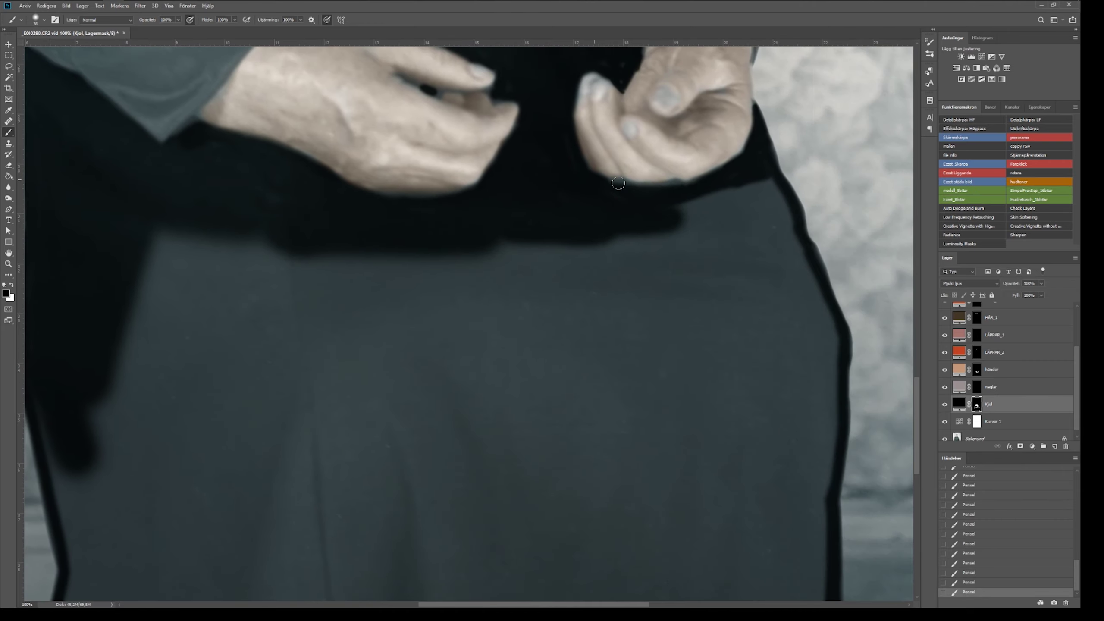
pyautogui.press(']')
pyautogui.press(']')
pyautogui.press(']')
pyautogui.moveTo(607, 184)
pyautogui.mouseDown()
pyautogui.moveTo(813, 332)
pyautogui.moveTo(363, 254)
pyautogui.mouseUp()
pyautogui.scroll(-7, 727, 413)
pyautogui.hscroll(2, 727, 413)
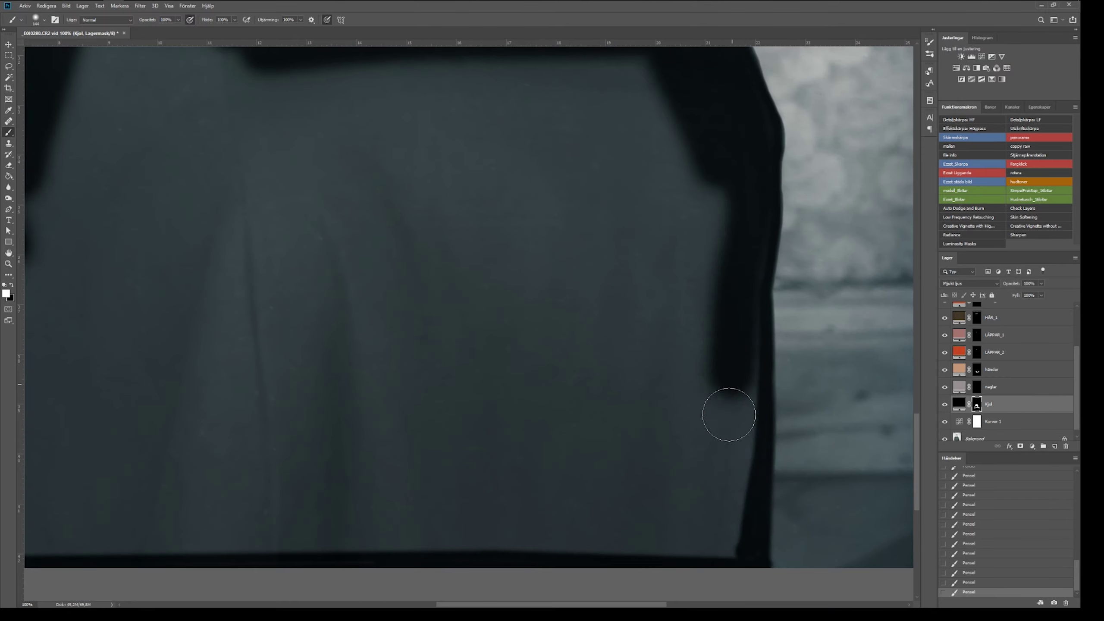
pyautogui.moveTo(726, 414); pyautogui.dragTo(666, 538)
pyautogui.scroll(5, 667, 538)
pyautogui.hscroll(-5, 666, 538)
pyautogui.scroll(-5, 116, 382)
pyautogui.moveTo(212, 338); pyautogui.dragTo(320, 290)
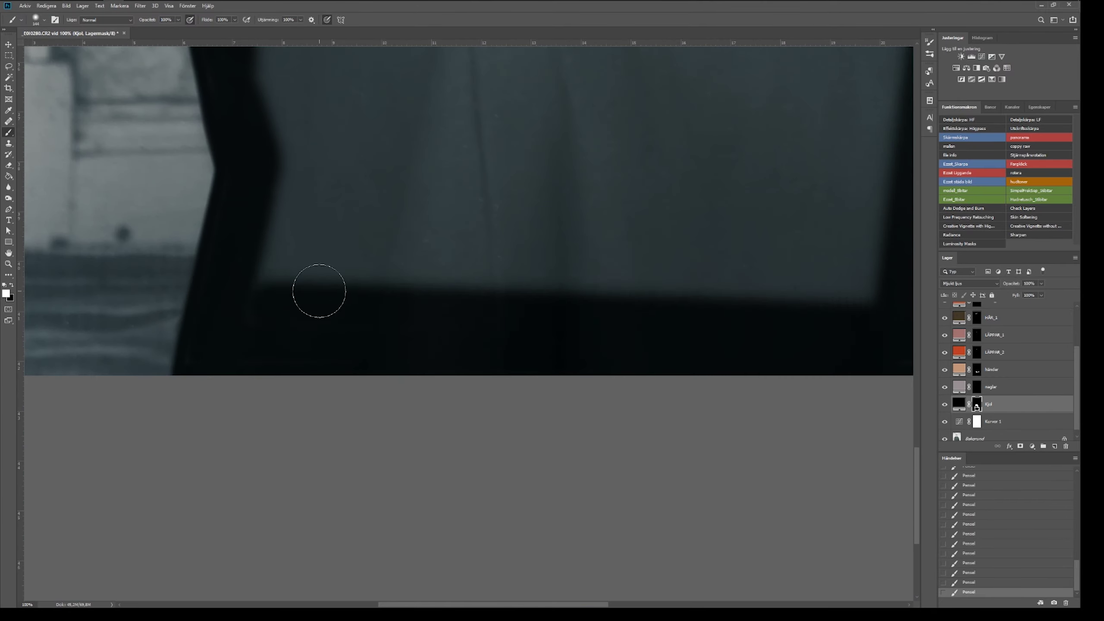
pyautogui.hotkey('ctrl', '-')
pyautogui.moveTo(348, 325)
pyautogui.mouseDown()
pyautogui.moveTo(628, 205)
pyautogui.moveTo(564, 252)
pyautogui.mouseUp()
# - Set the Kjol skirt layer to 59% opacity and check its mask coverage
pyautogui.press('z')
pyautogui.press('5')
pyautogui.press('9')
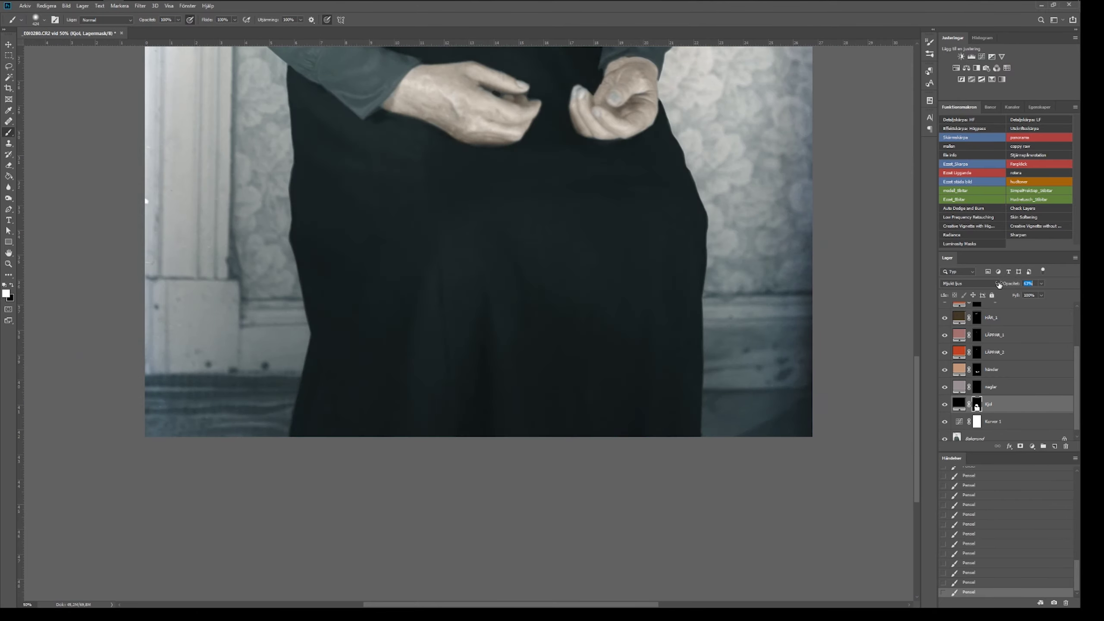
pyautogui.hotkey('ctrl', '0')
pyautogui.keyDown('alt'); pyautogui.click(977, 404); pyautogui.keyUp('alt')
pyautogui.keyDown('alt'); pyautogui.click(977, 404); pyautogui.keyUp('alt')
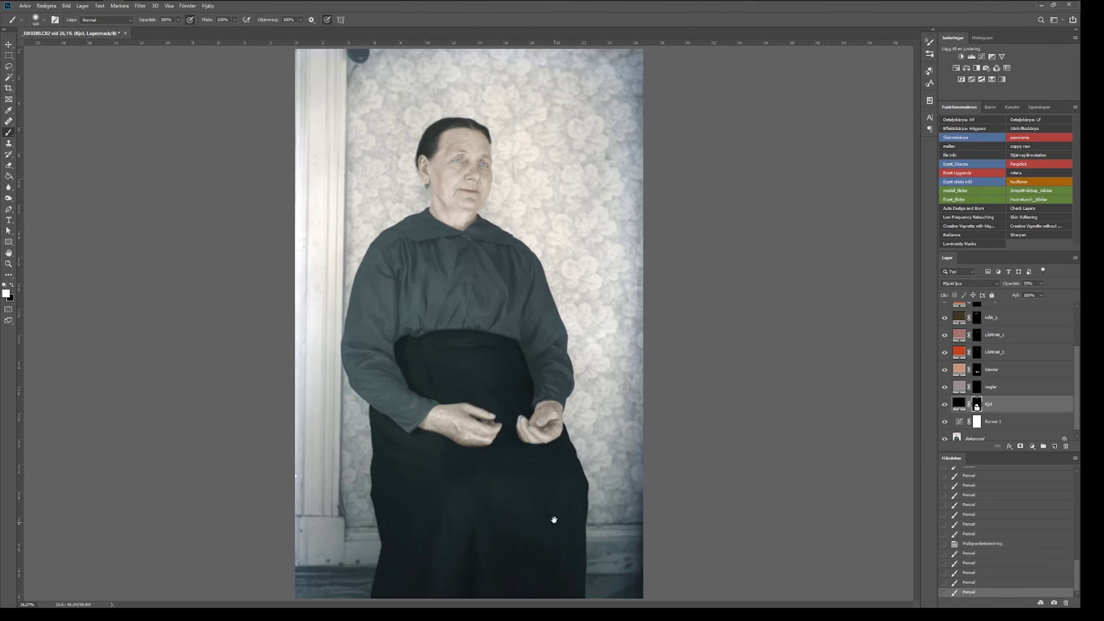
# - Touch up the händer and Kjol masks with a 36% opacity brush
pyautogui.press('x')
pyautogui.scroll(3, 669, 559)
pyautogui.click(977, 369)
pyautogui.press('b')
pyautogui.press('x')
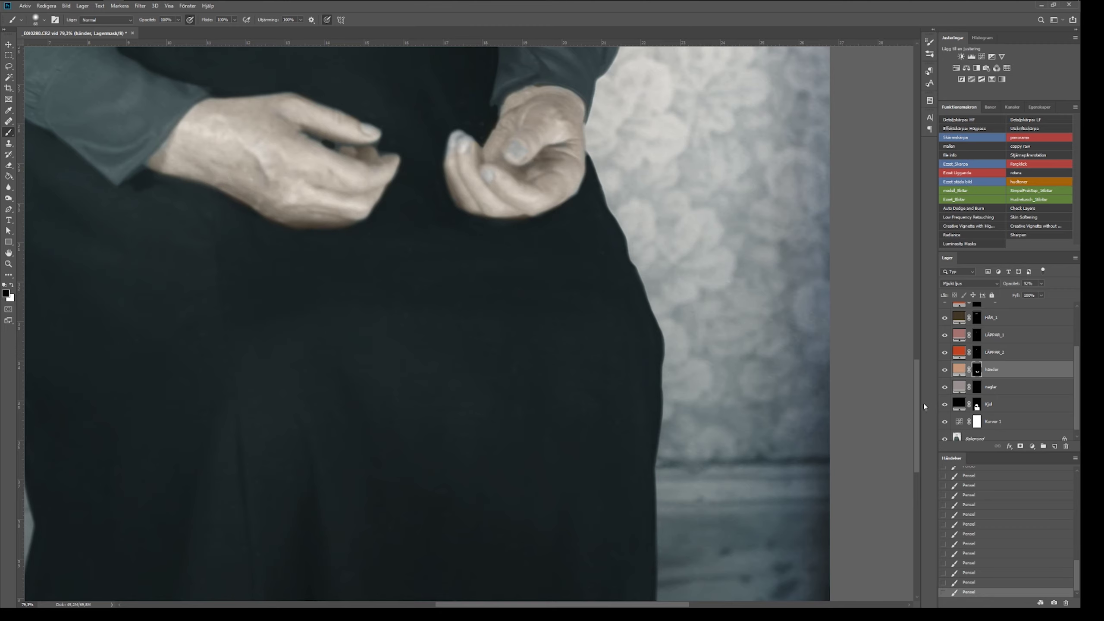
pyautogui.click(976, 404)
pyautogui.press('x')
pyautogui.press('3')
pyautogui.press('6')
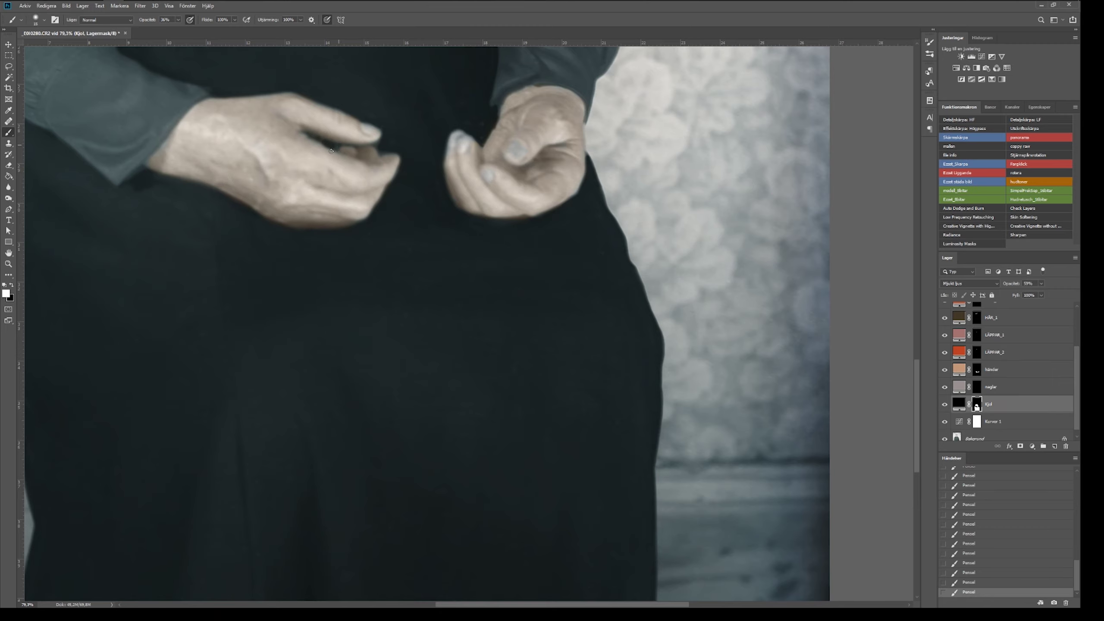
pyautogui.press('l')
pyautogui.scroll(-3, 510, 364)
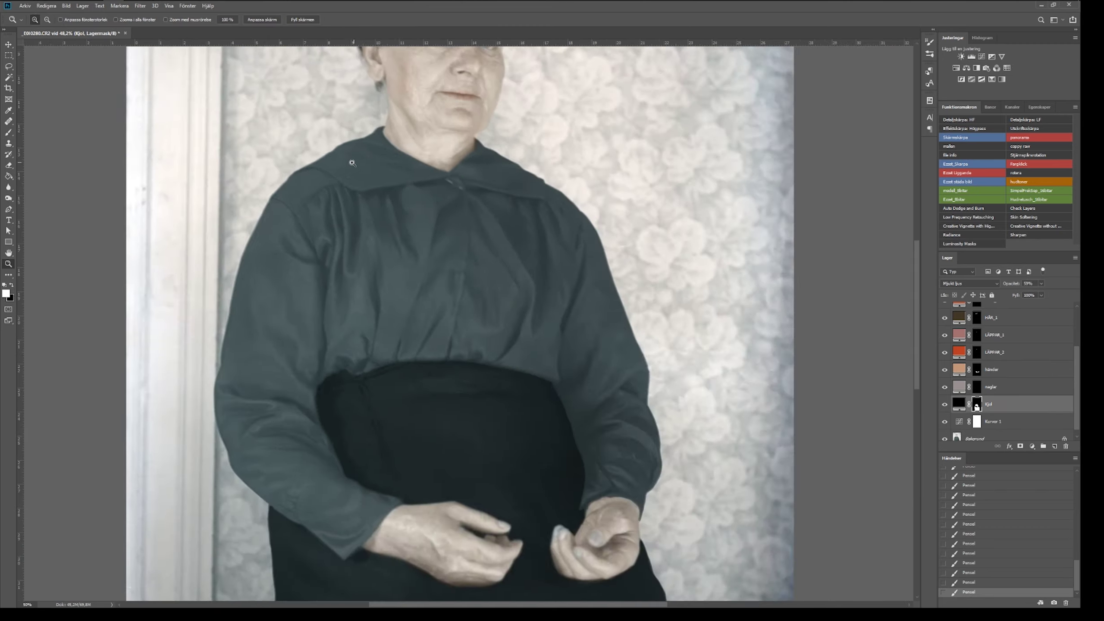
pyautogui.scroll(4, 430, 76)
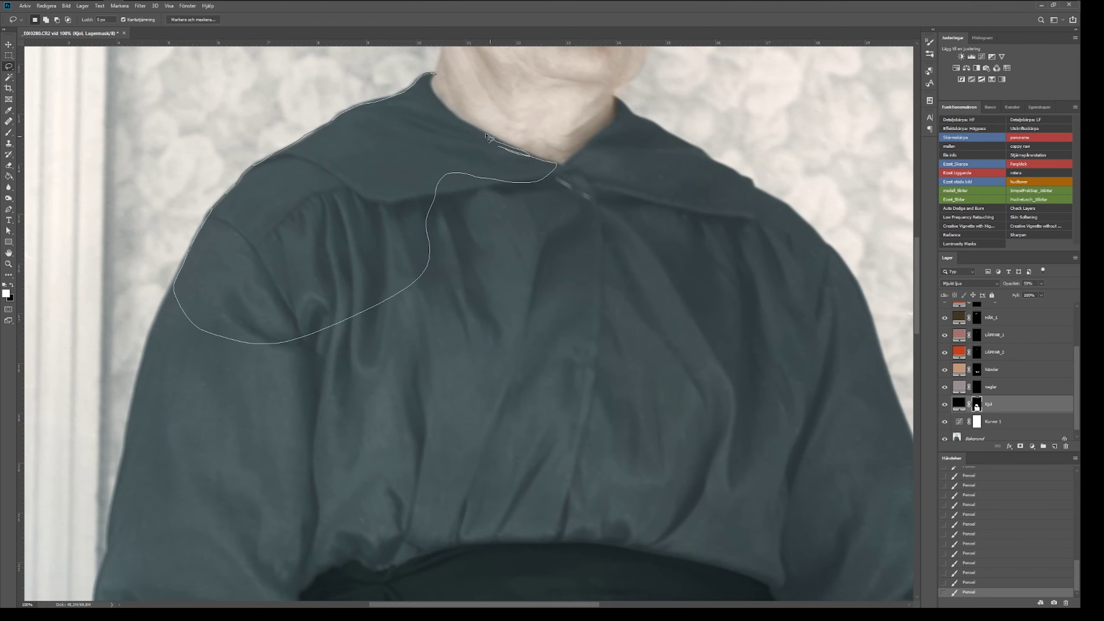
# - Lasso the blouse's left shoulder and sleeve
pyautogui.moveTo(185, 273); pyautogui.dragTo(434, 74)
pyautogui.scroll(-3, 378, 234)
pyautogui.hscroll(-3, 379, 234)
pyautogui.moveTo(290, 138); pyautogui.dragTo(250, 252)
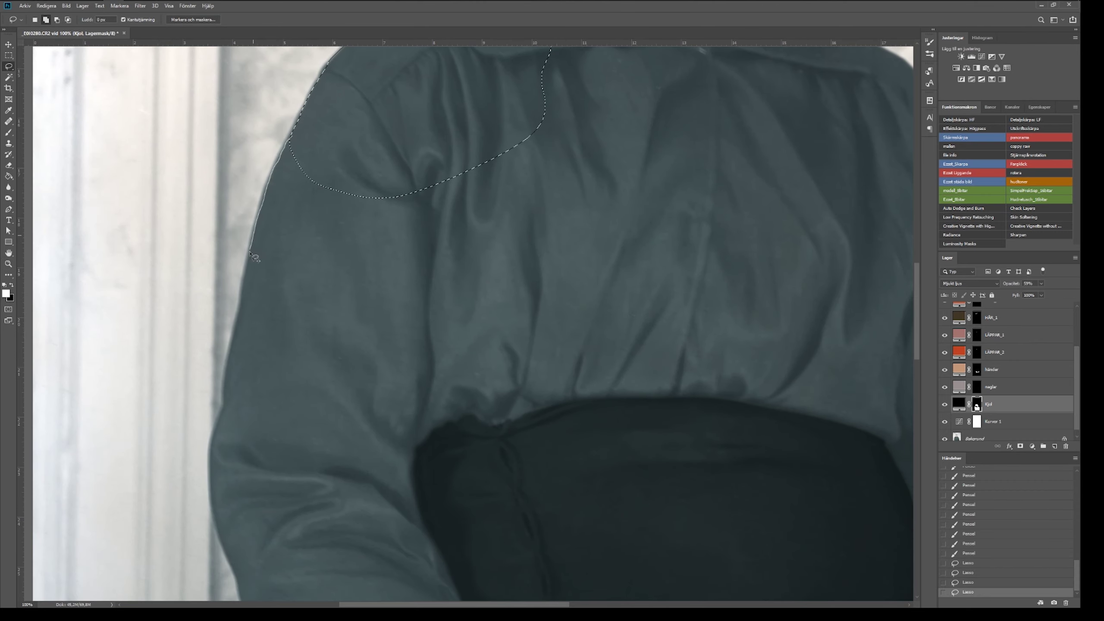
pyautogui.scroll(-3, 237, 444)
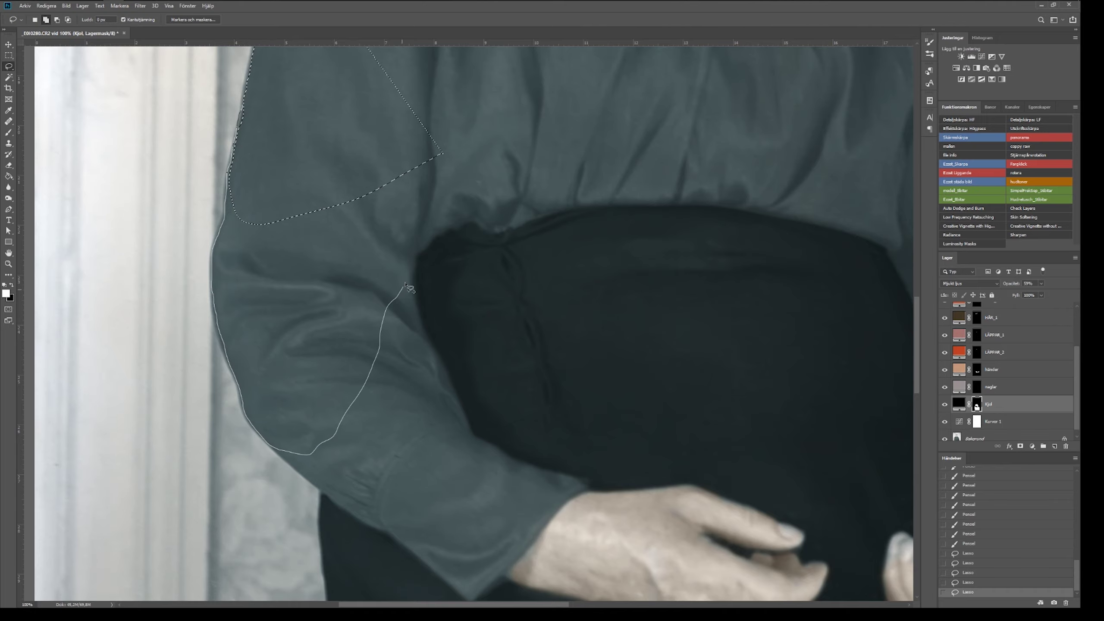
pyautogui.moveTo(218, 313); pyautogui.dragTo(180, 222)
pyautogui.scroll(-3, 180, 222)
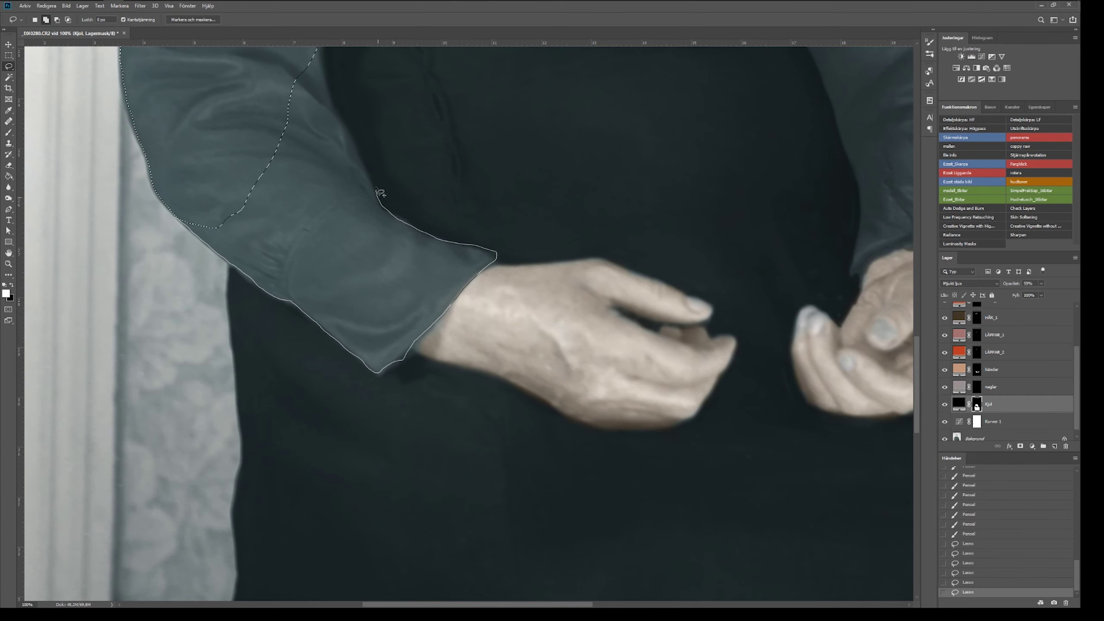
pyautogui.press('h')
pyautogui.moveTo(380, 192); pyautogui.dragTo(424, 443)
pyautogui.moveTo(423, 444); pyautogui.dragTo(456, 424)
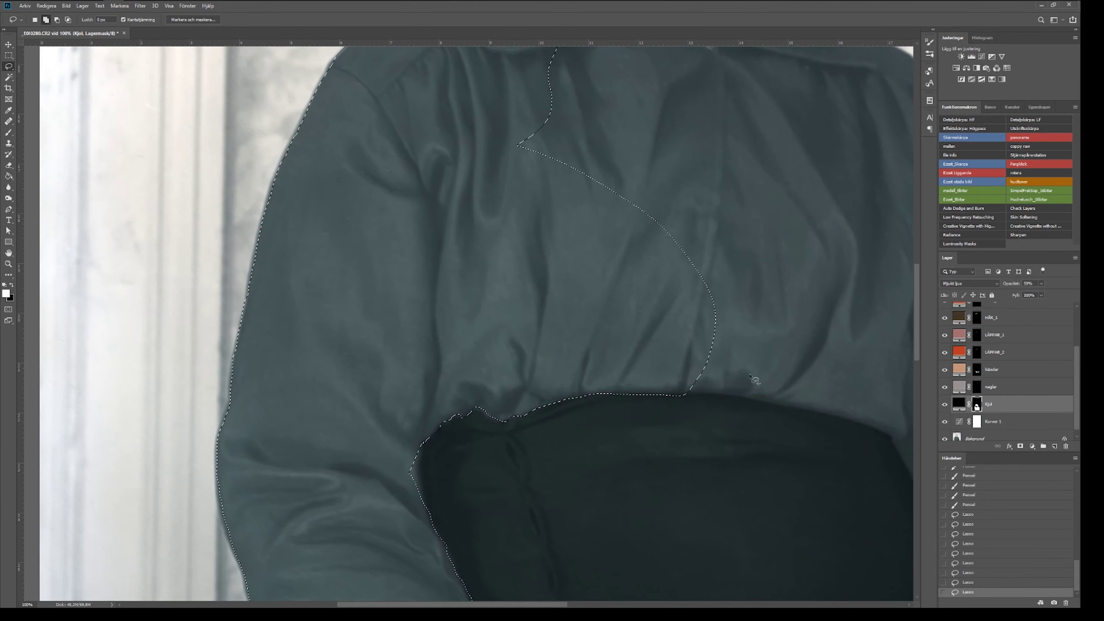
# - Complete the blouse outline around the waist, sleeve and collar, then add a Solid Color fill layer
pyautogui.moveTo(596, 400); pyautogui.dragTo(448, 332)
pyautogui.moveTo(602, 434); pyautogui.dragTo(632, 539)
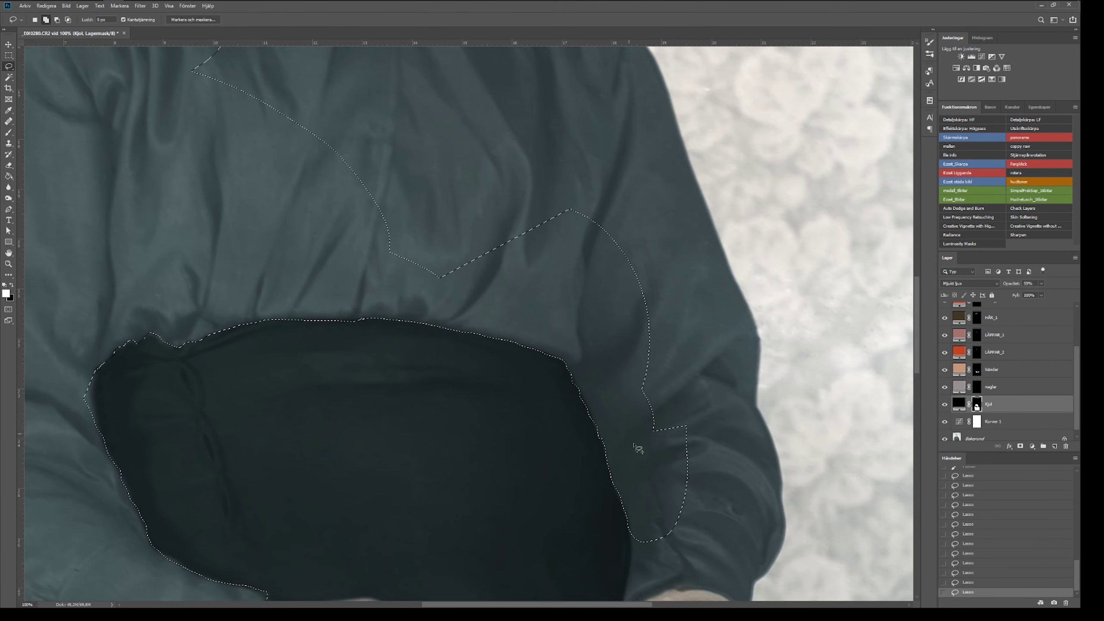
pyautogui.moveTo(569, 296); pyautogui.dragTo(565, 346)
pyautogui.moveTo(653, 350); pyautogui.dragTo(553, 146)
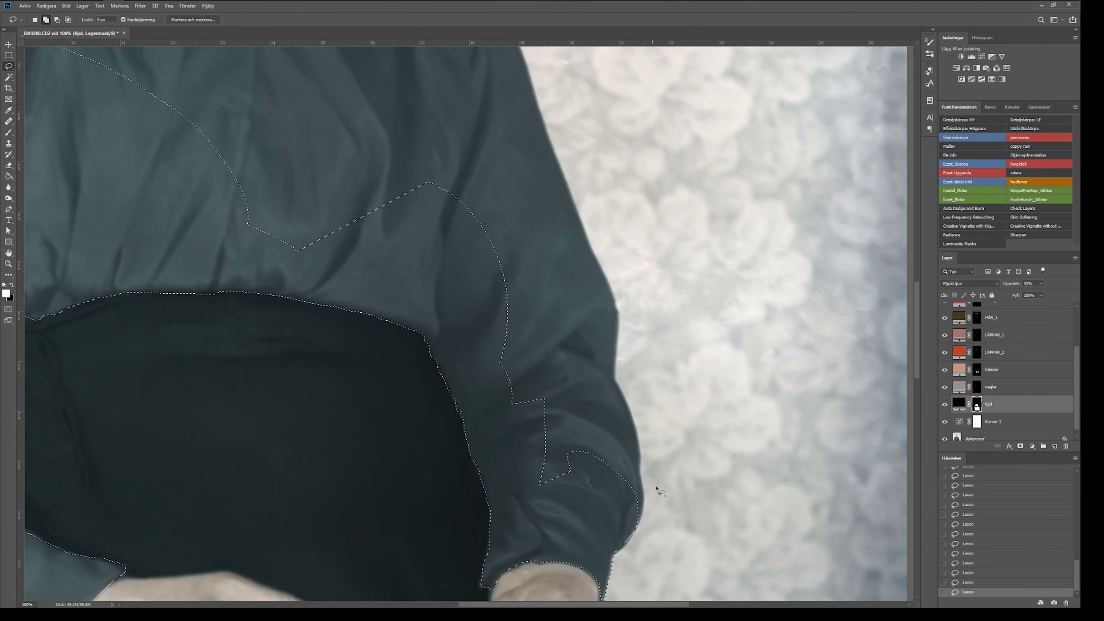
pyautogui.moveTo(615, 387); pyautogui.dragTo(280, 212)
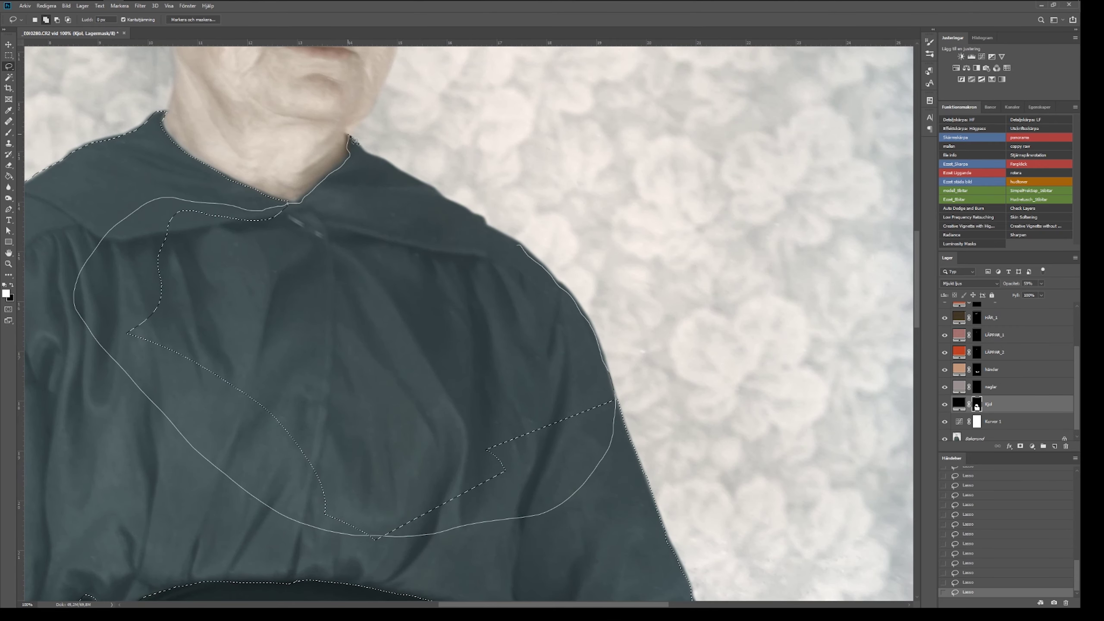
pyautogui.moveTo(446, 201); pyautogui.dragTo(517, 259)
pyautogui.press('z')
pyautogui.keyDown('alt'); pyautogui.click(517, 259); pyautogui.keyUp('alt')
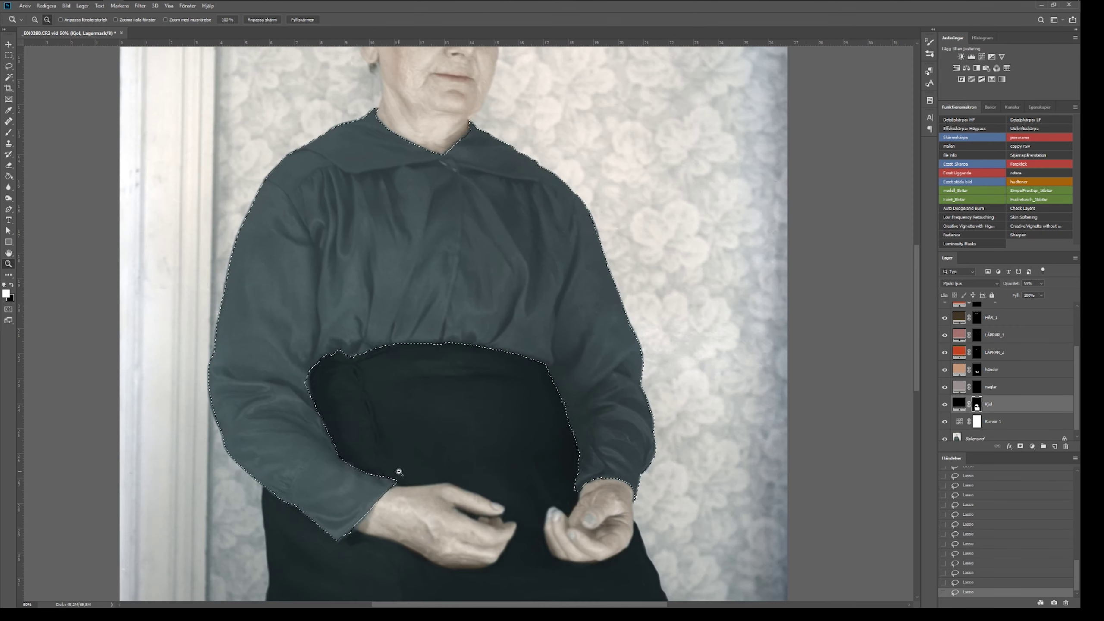
pyautogui.click(399, 472)
pyautogui.click(1031, 446)
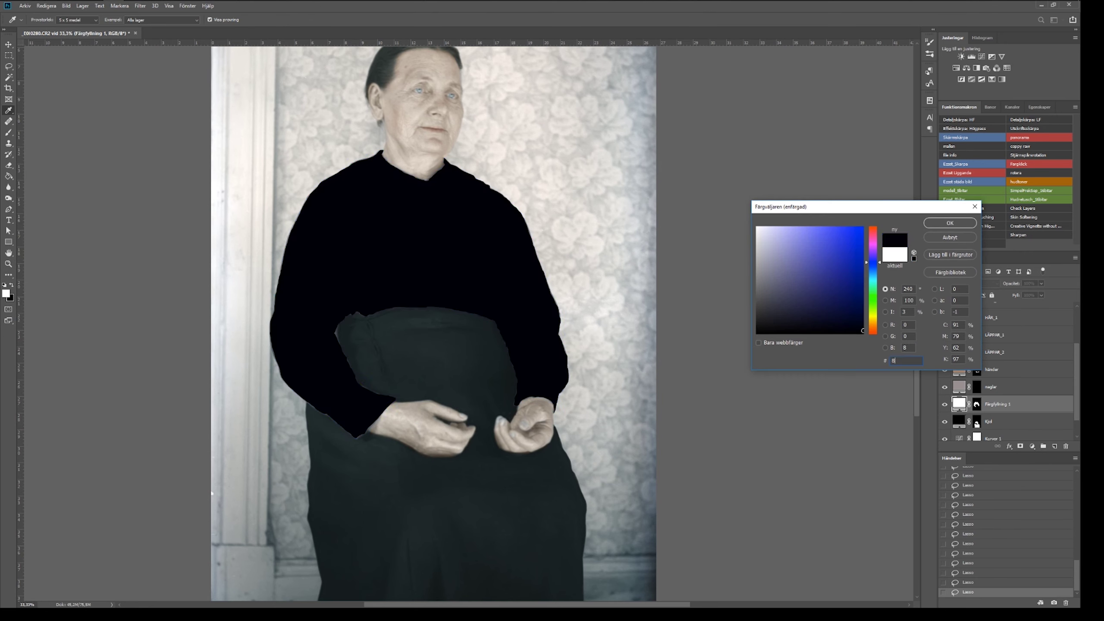
# - Set the blouse fill colour to 0081c9 with the Mjukt ljus (Soft Light) blend mode
pyautogui.write('0081c9')
pyautogui.moveTo(872, 274); pyautogui.dragTo(872, 278)
pyautogui.click(805, 280)
pyautogui.click(950, 223)
pyautogui.click(970, 282)
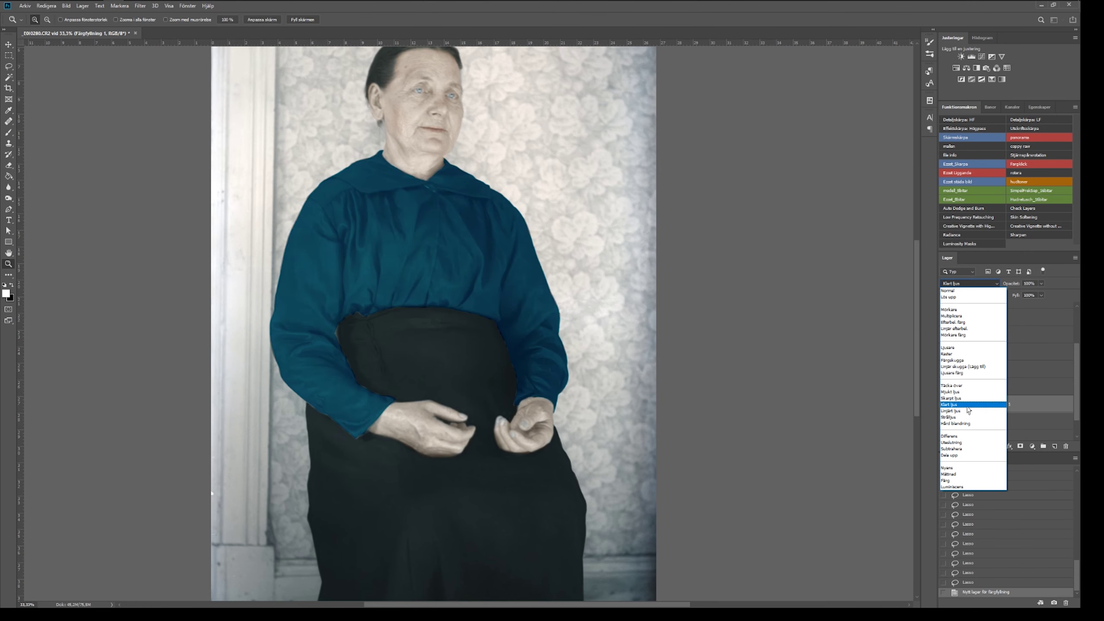
pyautogui.click(970, 406)
pyautogui.doubleClick(956, 406)
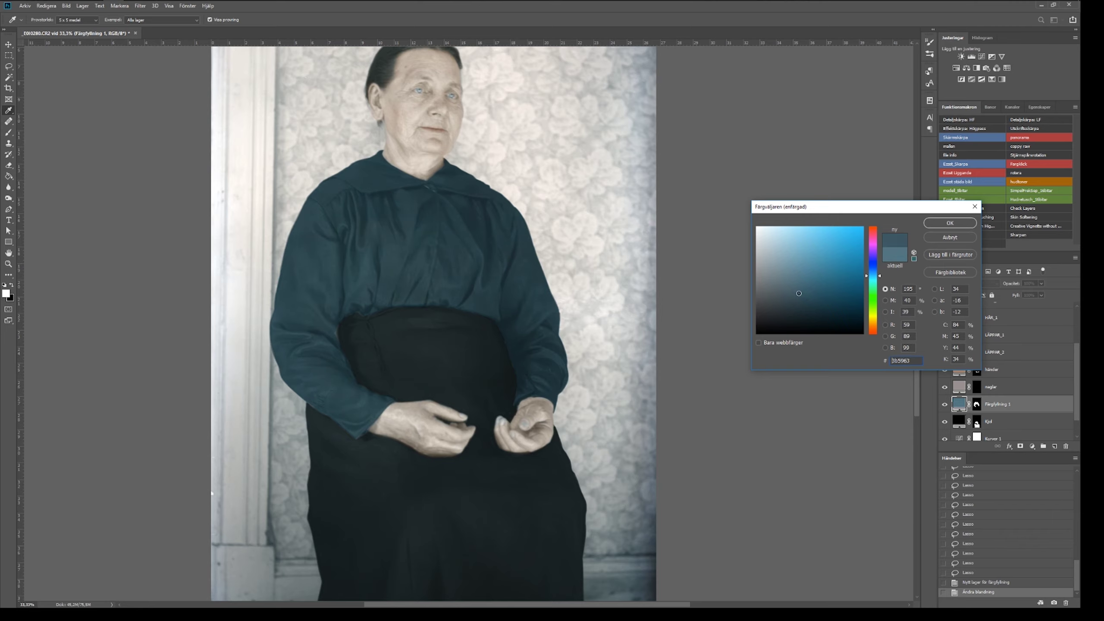
pyautogui.press('Return')
# - Refine the blouse fill mask edge with the brush and feather it to 7.5 px
pyautogui.click(977, 404)
pyautogui.press('b')
pyautogui.hotkey('ctrl', '+')
pyautogui.moveTo(332, 331); pyautogui.dragTo(337, 366)
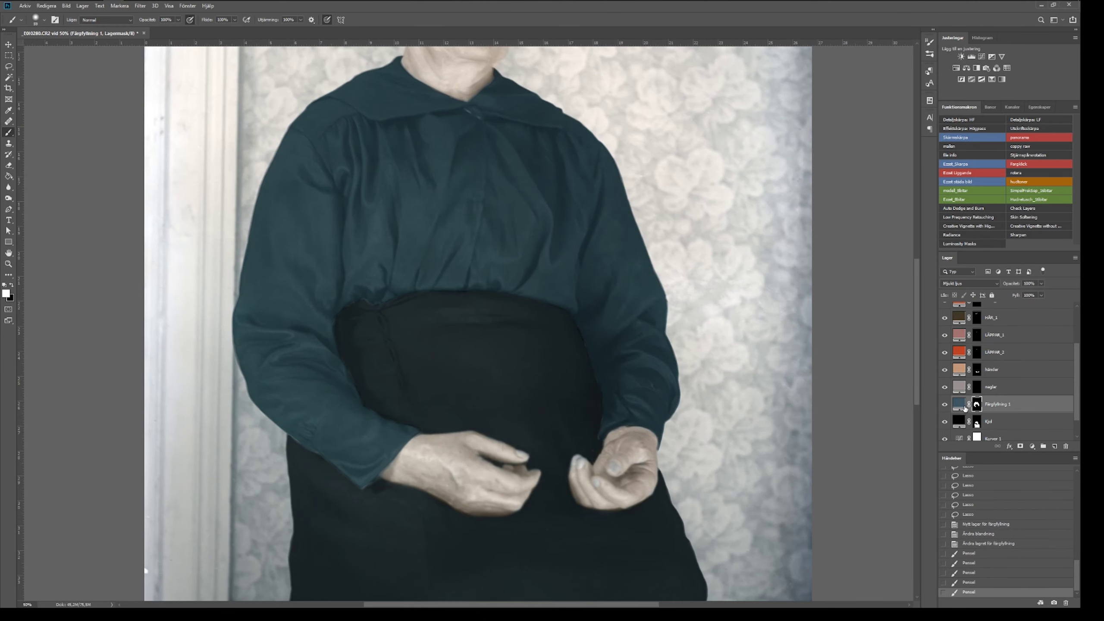
pyautogui.doubleClick(976, 404)
pyautogui.moveTo(945, 190); pyautogui.dragTo(985, 191)
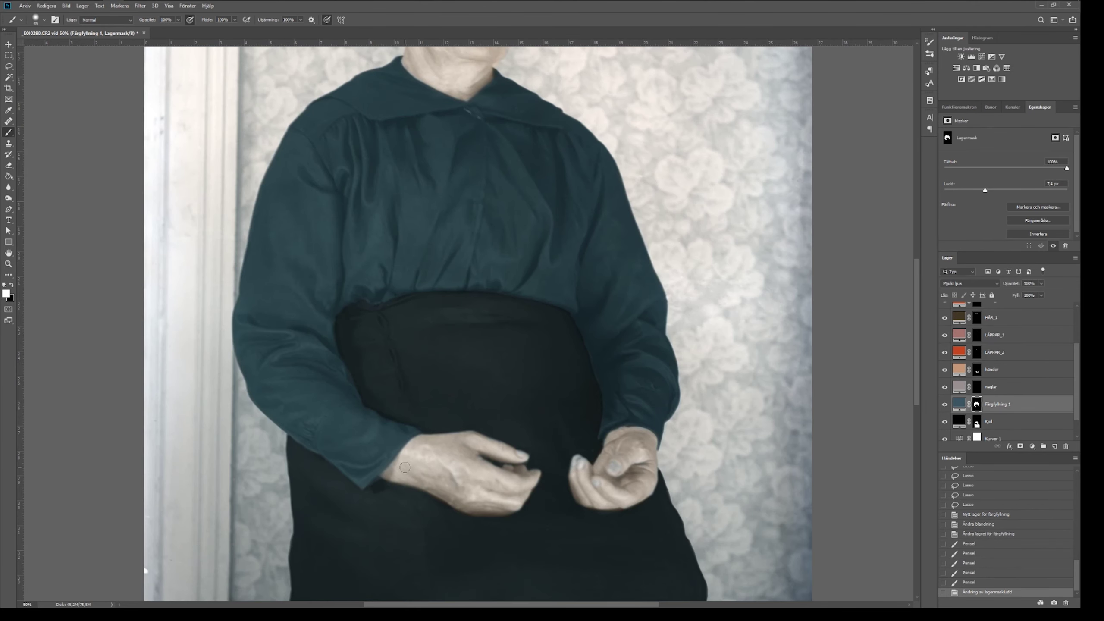
pyautogui.hotkey('ctrl', '-')
pyautogui.hotkey('ctrl', '-')
# - Change the blouse fill colour to a deeper navy blue
pyautogui.doubleClick(959, 404)
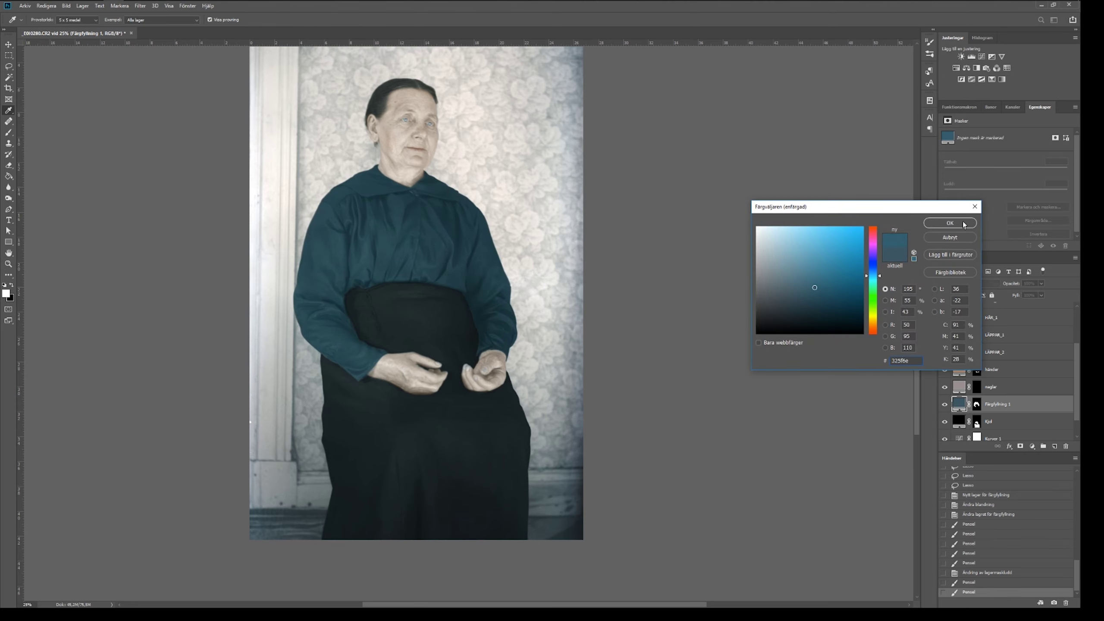
pyautogui.click(962, 224)
pyautogui.write('blus')
pyautogui.doubleClick(958, 404)
pyautogui.click(816, 287)
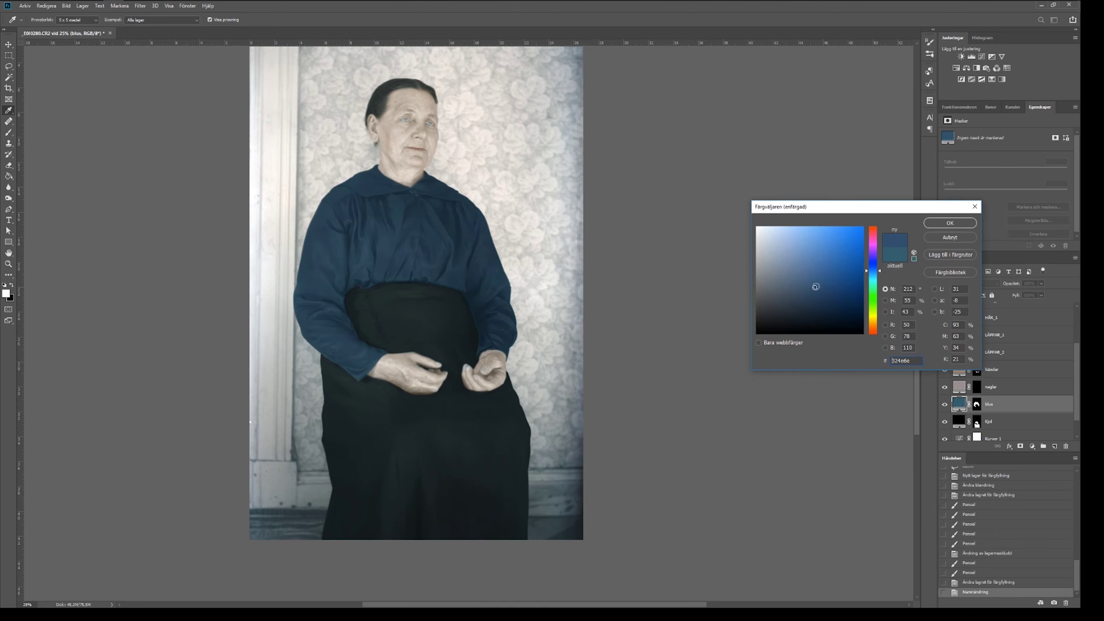
pyautogui.press('Return')
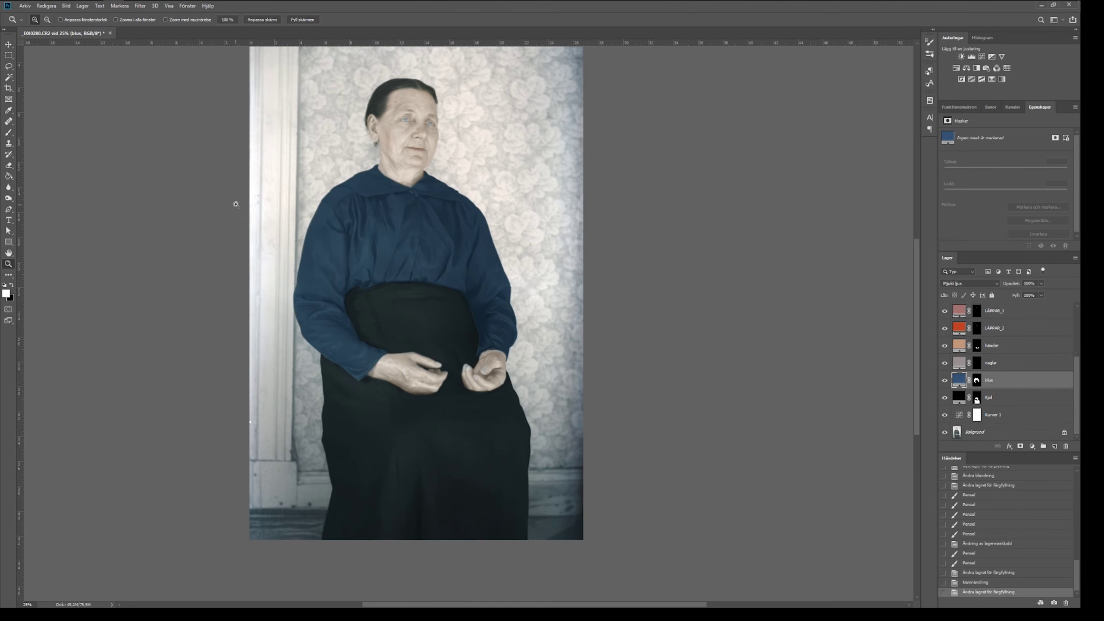
pyautogui.click(8, 66)
pyautogui.hotkey('ctrl', '+')
pyautogui.hotkey('ctrl', '+')
# - Lasso the floral wallpaper beside the woman, following her sleeve, shoulder and skirt edges
pyautogui.moveTo(299, 161); pyautogui.dragTo(303, 438)
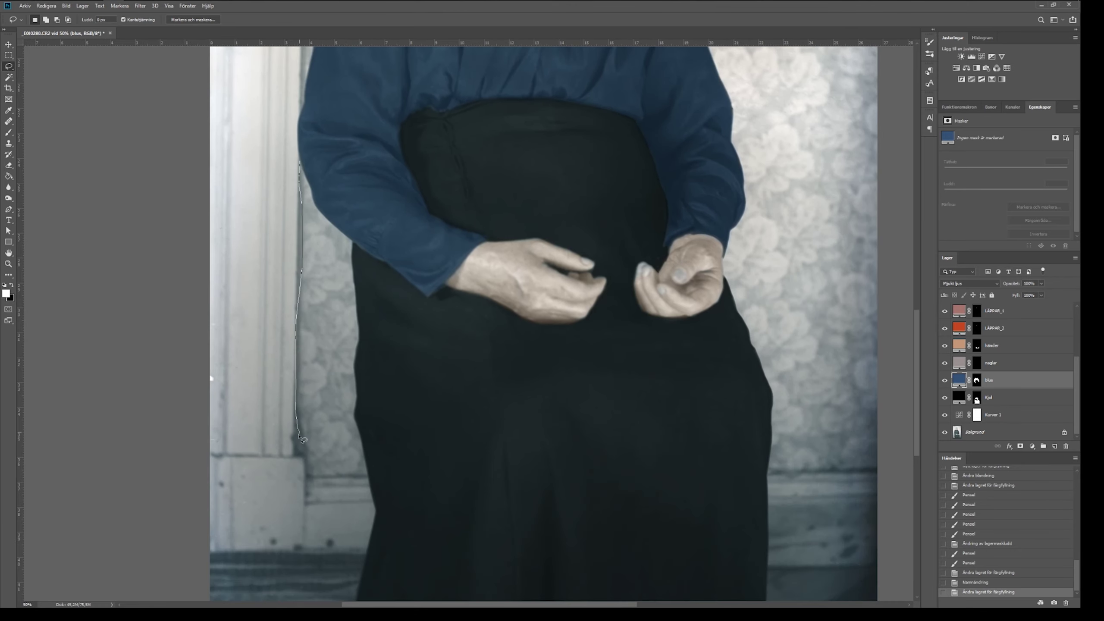
pyautogui.moveTo(352, 244)
pyautogui.mouseDown()
pyautogui.moveTo(300, 162)
pyautogui.moveTo(354, 500)
pyautogui.mouseUp()
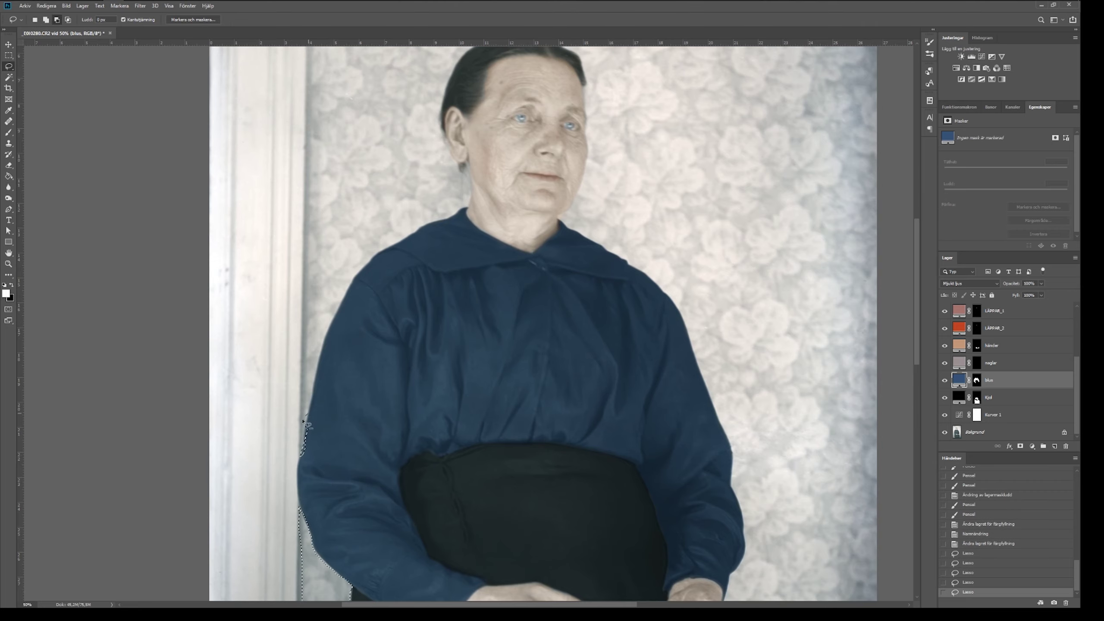
pyautogui.moveTo(307, 458); pyautogui.dragTo(467, 325)
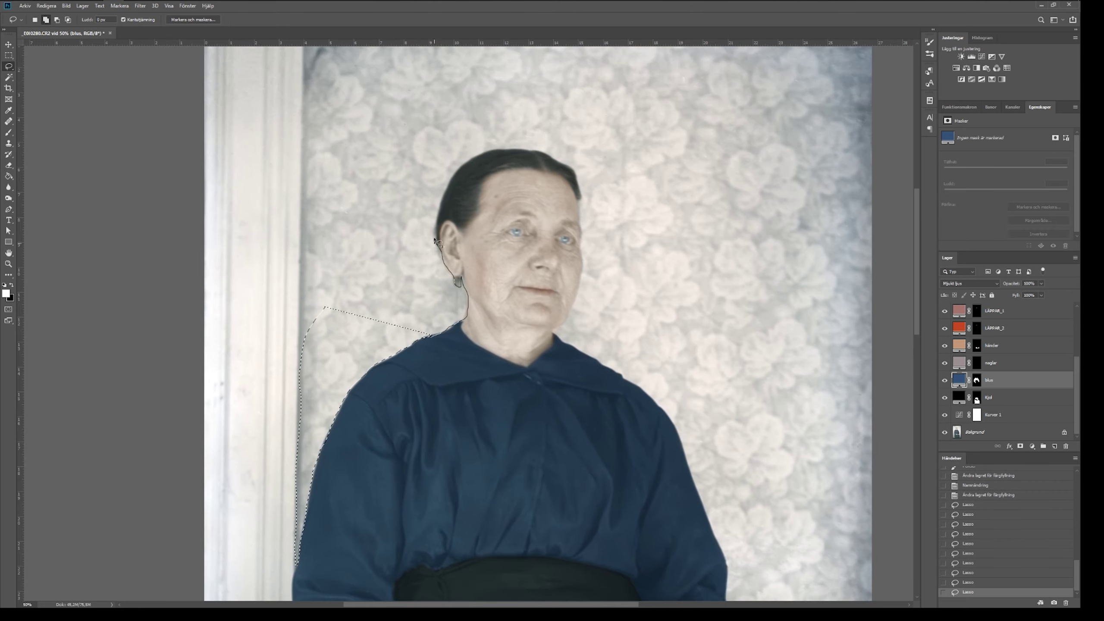
pyautogui.moveTo(434, 240)
pyautogui.mouseDown()
pyautogui.moveTo(268, 234)
pyautogui.moveTo(558, 381)
pyautogui.mouseUp()
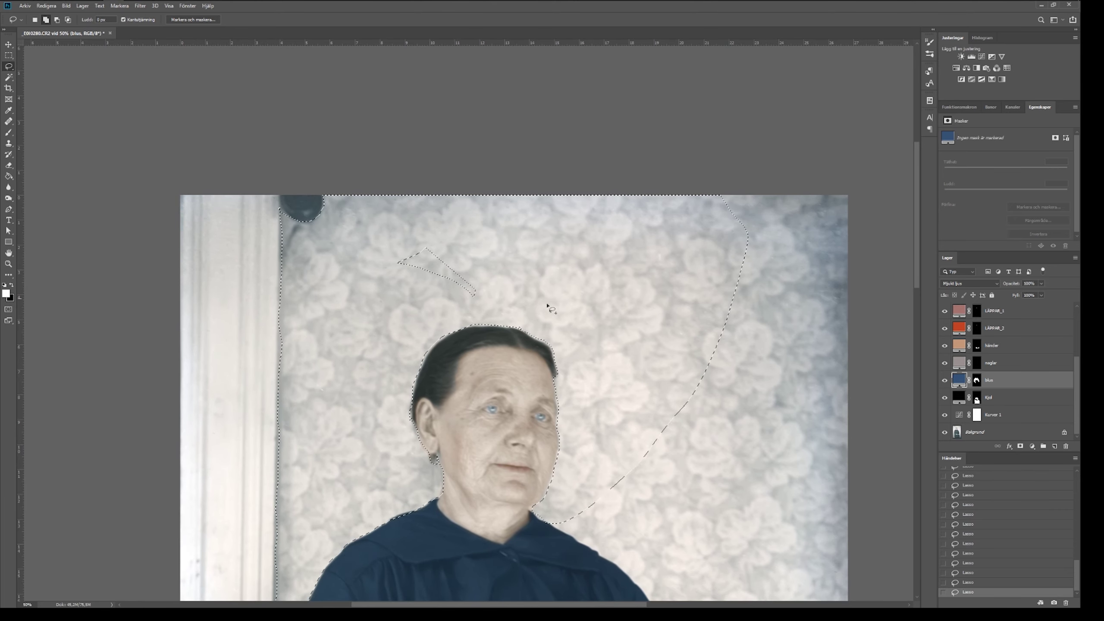
pyautogui.moveTo(549, 502)
pyautogui.mouseDown()
pyautogui.moveTo(558, 408)
pyautogui.moveTo(532, 390)
pyautogui.mouseUp()
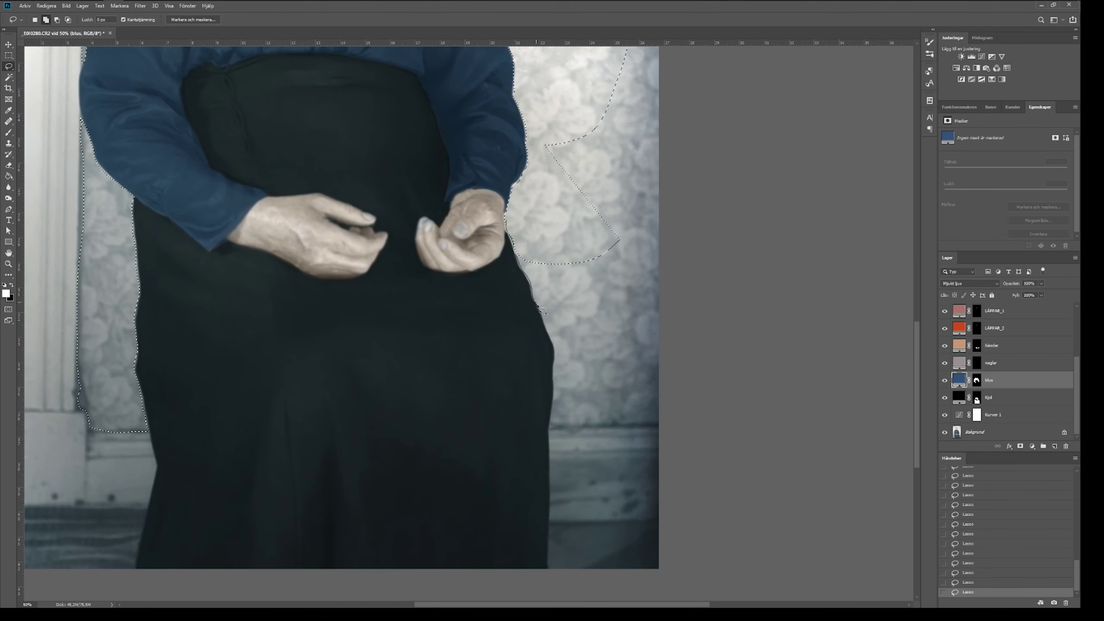
pyautogui.moveTo(541, 310); pyautogui.dragTo(535, 577)
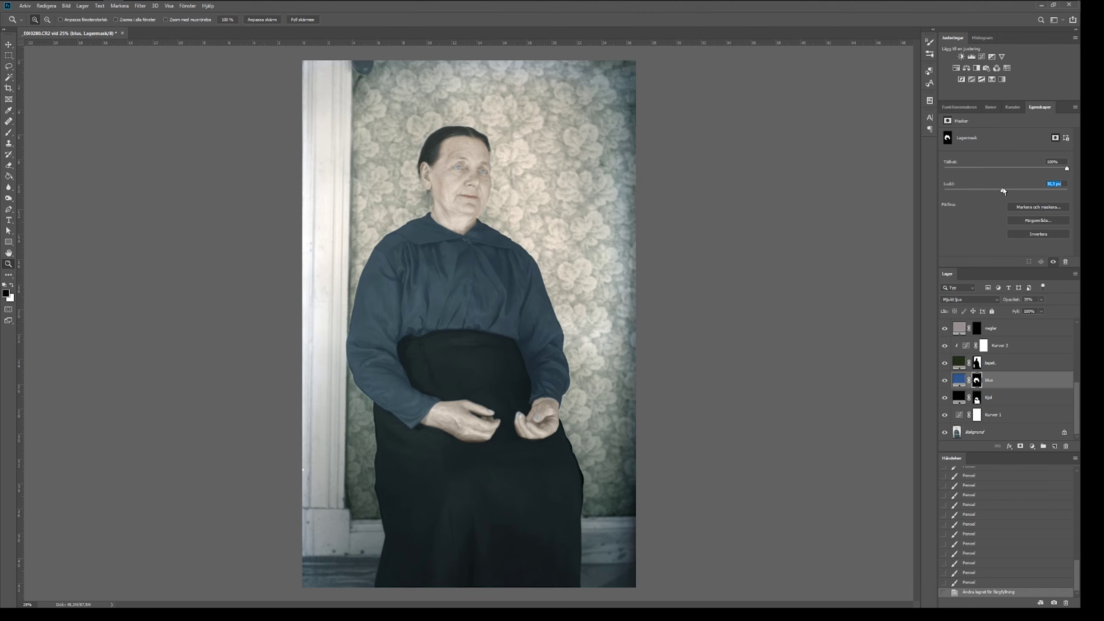
# - Group the HUD_2, ansikte1 and HUD_3 skin layers into a group named hud
pyautogui.click(958, 380)
pyautogui.keyDown('alt'); pyautogui.click(557, 458); pyautogui.keyUp('alt')
pyautogui.scroll(5, 1007, 378)
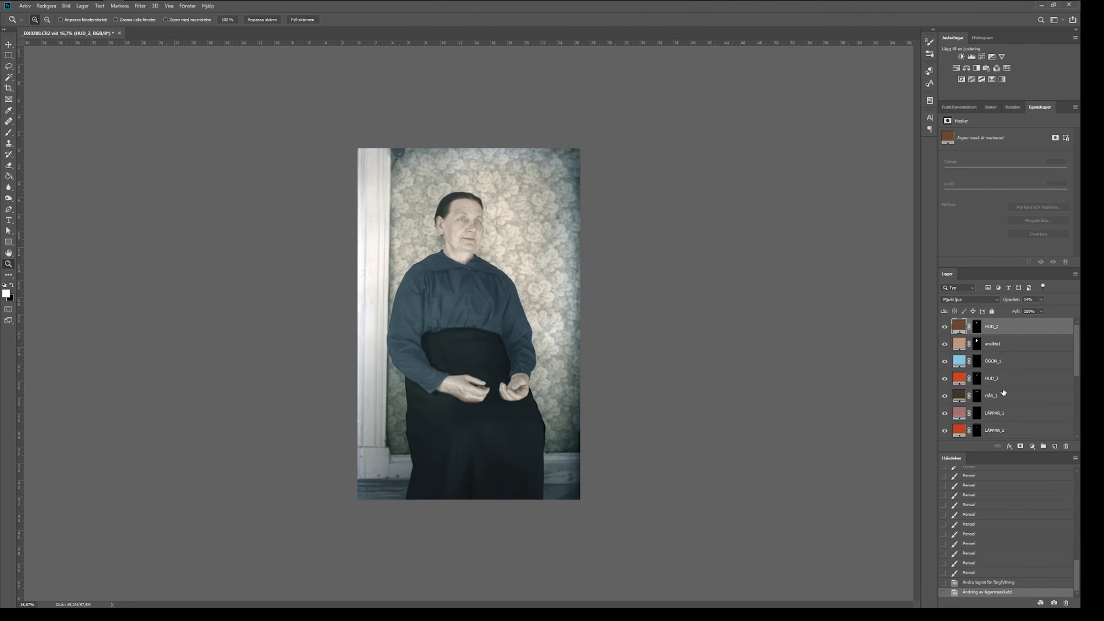
pyautogui.click(999, 378)
pyautogui.keyDown('ctrl'); pyautogui.click(999, 326); pyautogui.keyUp('ctrl')
pyautogui.keyDown('ctrl'); pyautogui.click(999, 344); pyautogui.keyUp('ctrl')
pyautogui.click(1043, 446)
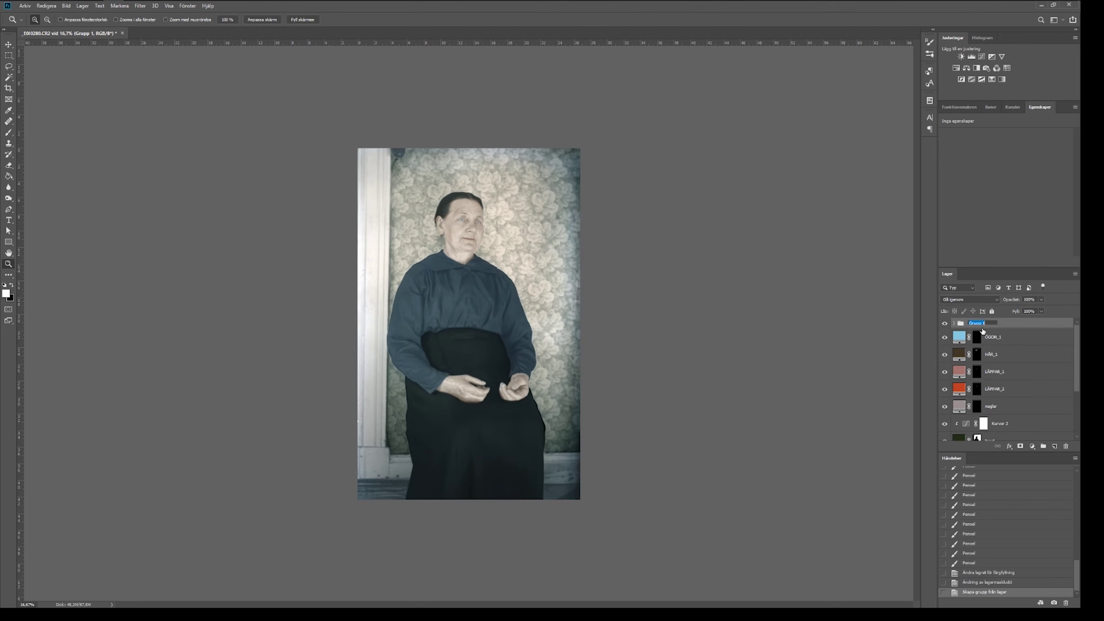
pyautogui.doubleClick(976, 323)
pyautogui.write('hud')
pyautogui.press('Return')
# - Group the face layers, including naglar, into a group named ansikte
pyautogui.keyDown('ctrl'); pyautogui.click(991, 406); pyautogui.keyUp('ctrl')
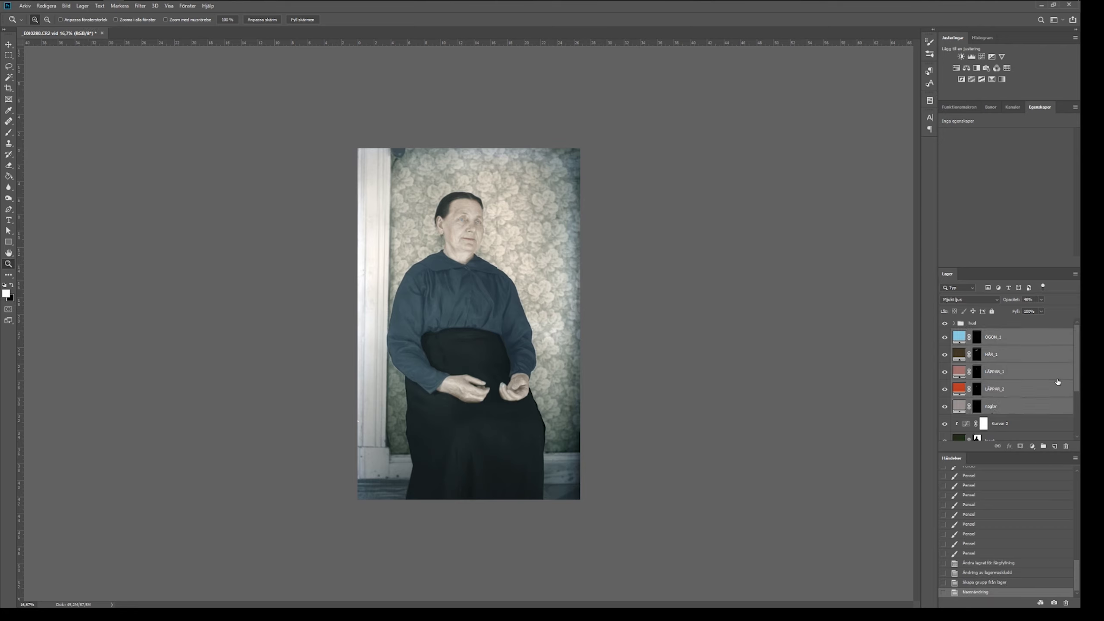
pyautogui.click(1043, 446)
pyautogui.doubleClick(975, 333)
pyautogui.write('ansikte')
pyautogui.press('Return')
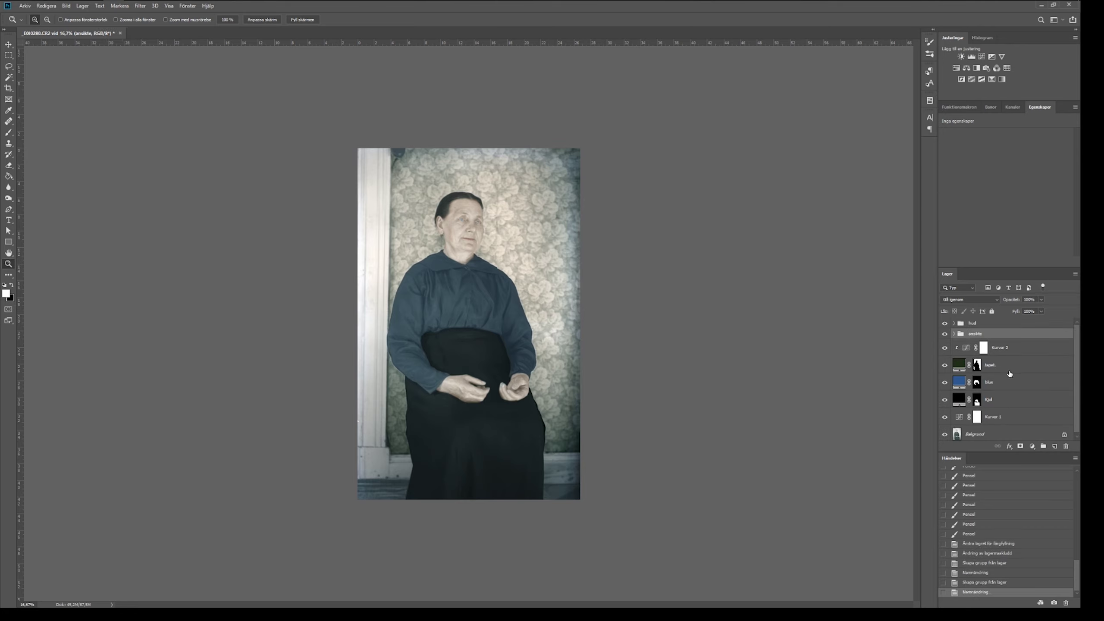
# - Group the clothing and wallpaper layers down to Kjol as 'kläder och tapet'
pyautogui.click(993, 348)
pyautogui.keyDown('shift'); pyautogui.click(989, 399); pyautogui.keyUp('shift')
pyautogui.click(1043, 446)
pyautogui.doubleClick(975, 344)
pyautogui.write('kläder och tape')
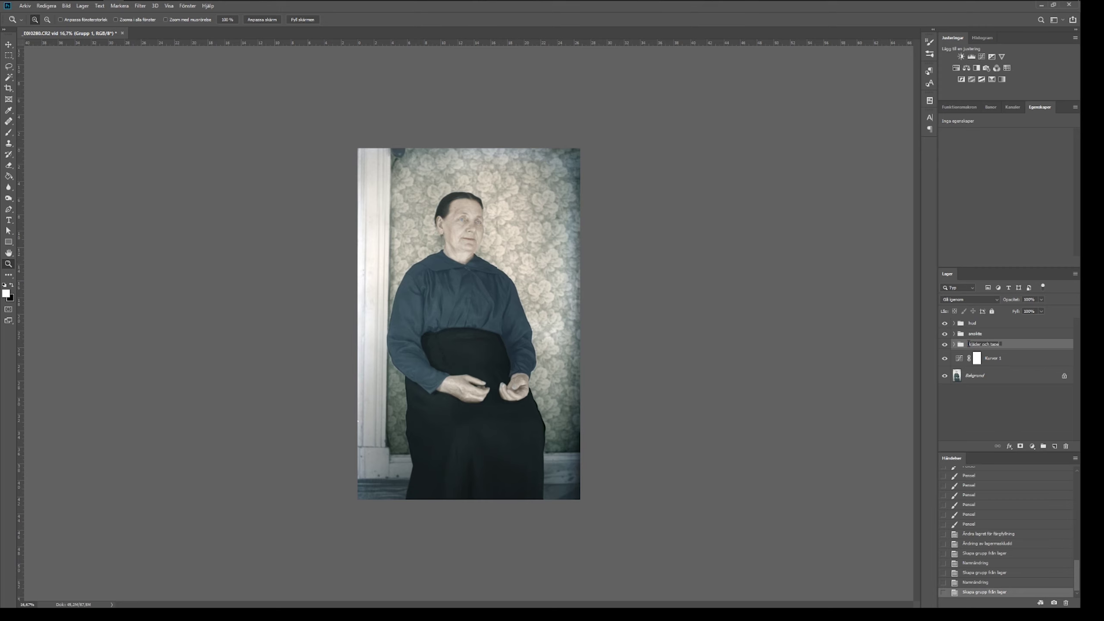
pyautogui.write('t')
pyautogui.press('Return')
# - Lower HUD_2 opacity to 29% and paint its mask to refine the skin tint
pyautogui.click(953, 323)
pyautogui.click(980, 338)
pyautogui.moveTo(1019, 303); pyautogui.dragTo(1008, 303)
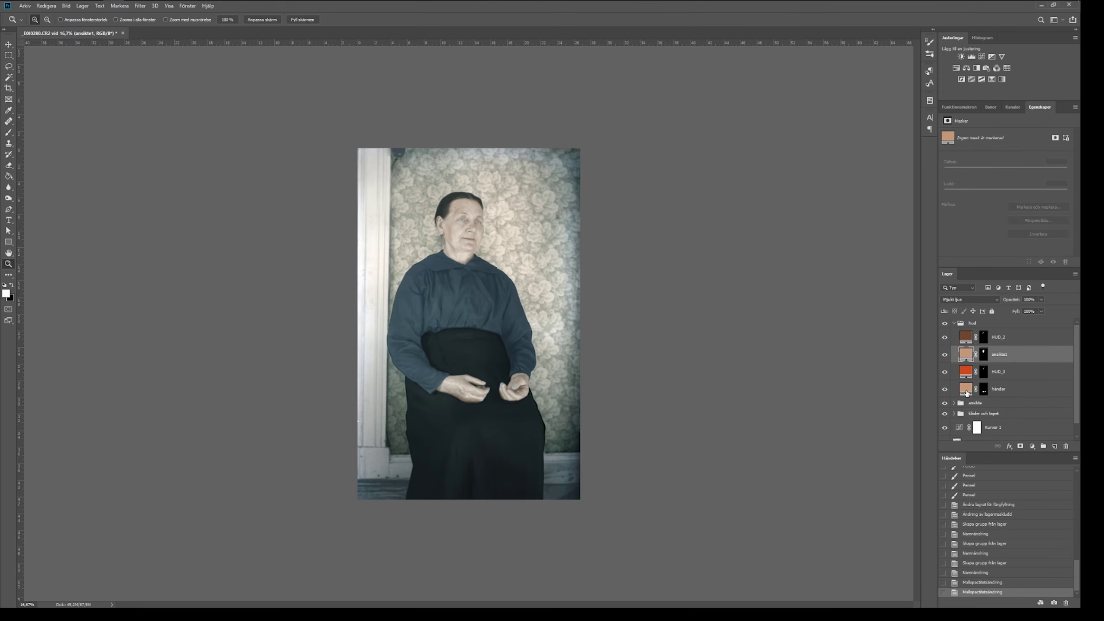
pyautogui.click(984, 337)
pyautogui.hotkey('ctrl', '+')
pyautogui.press('b')
pyautogui.moveTo(452, 254)
pyautogui.mouseDown()
pyautogui.moveTo(476, 256)
pyautogui.moveTo(513, 293)
pyautogui.moveTo(466, 261)
pyautogui.mouseUp()
# - Fit the portrait on screen and lower HUD_2 opacity further to 26%
pyautogui.click(998, 388)
pyautogui.click(983, 337)
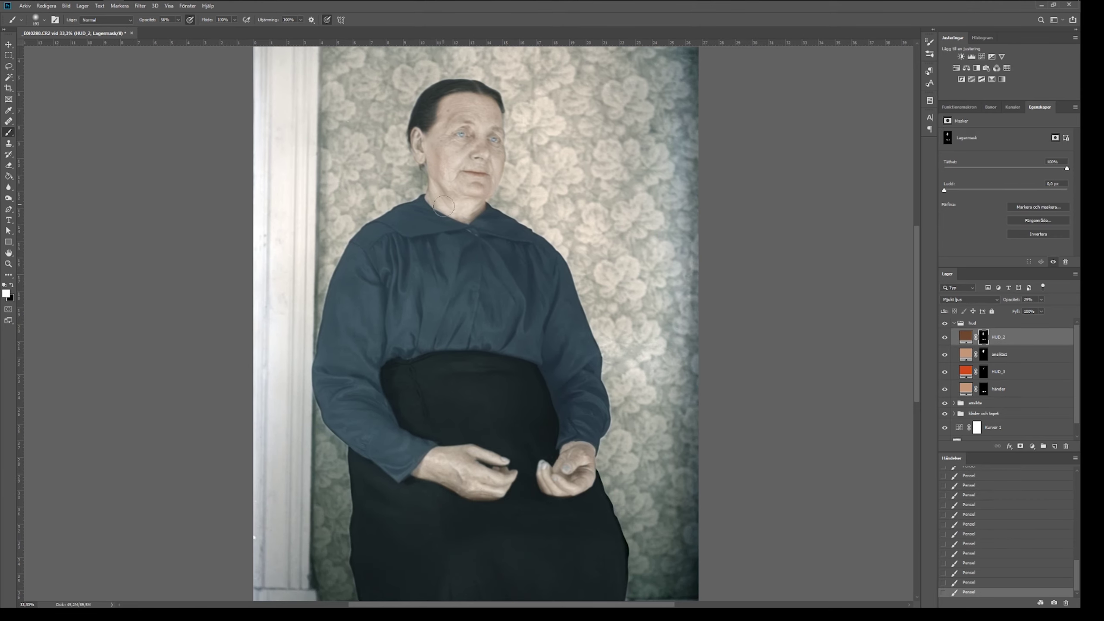
pyautogui.press('z')
pyautogui.hotkey('ctrl', '0')
pyautogui.moveTo(1014, 300); pyautogui.dragTo(1007, 300)
# - Select the naglar layer, then darken the image with the Kurvor 1 curve
pyautogui.click(999, 399)
pyautogui.click(997, 417)
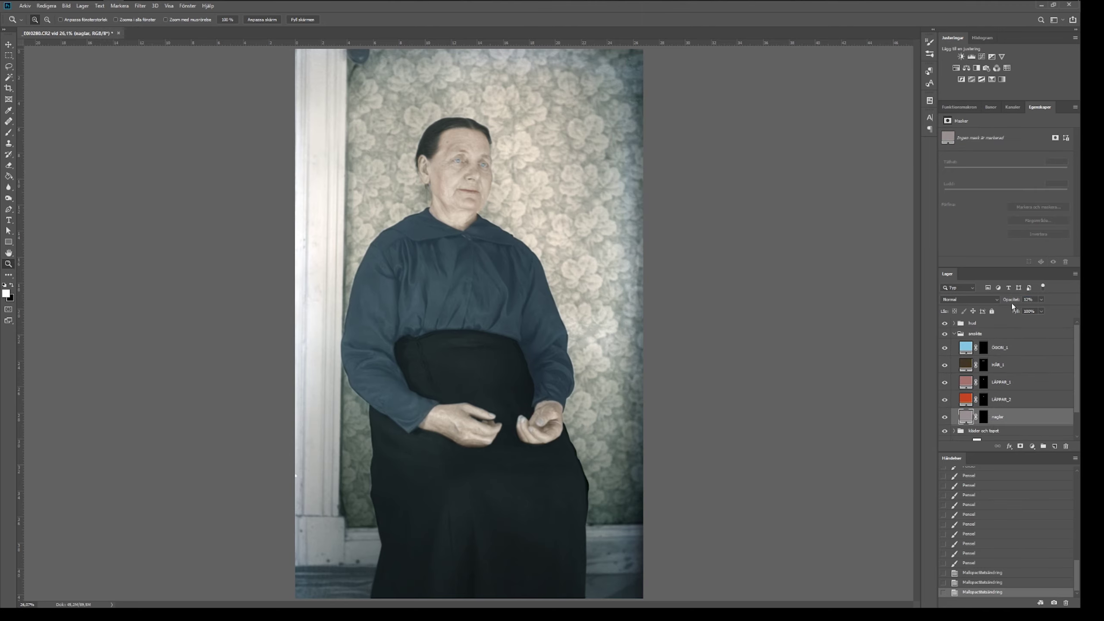
pyautogui.click(953, 333)
pyautogui.click(993, 358)
pyautogui.moveTo(1005, 214); pyautogui.dragTo(1005, 223)
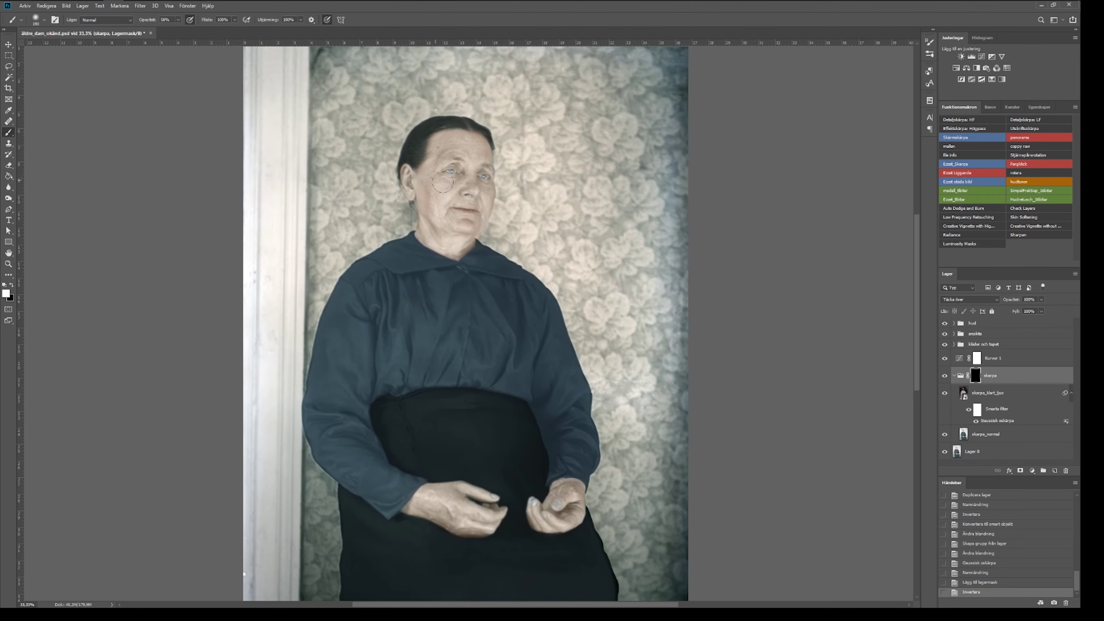
# - Paint sharpening onto the face, then group skärpa with Kurvor 1 as justeringar
pyautogui.moveTo(443, 182); pyautogui.dragTo(447, 208)
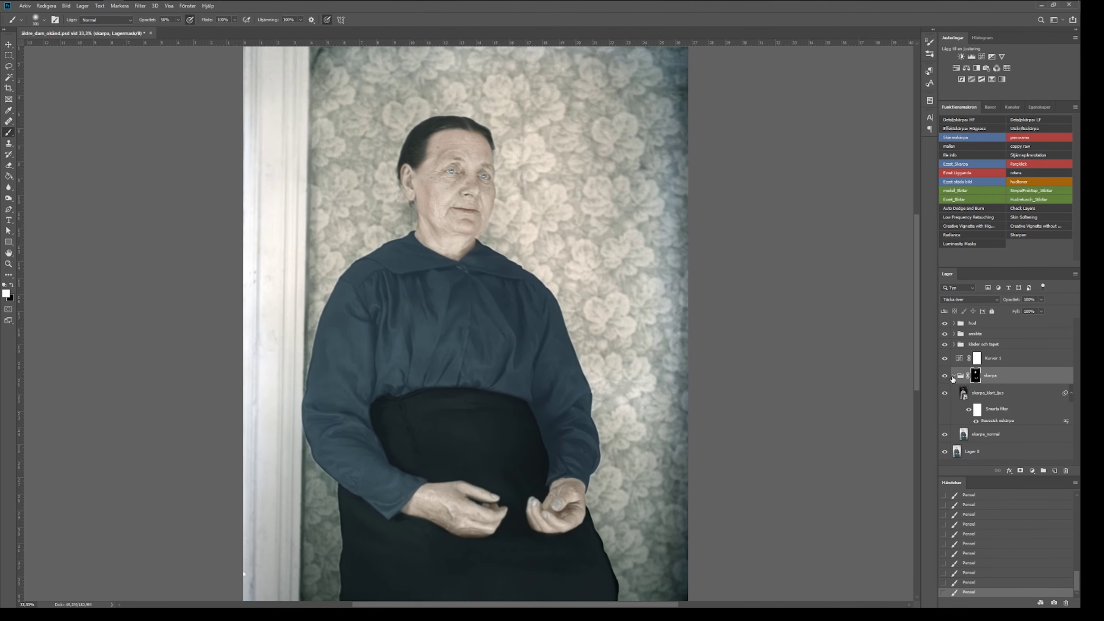
pyautogui.keyDown('shift'); pyautogui.click(992, 358); pyautogui.keyUp('shift')
pyautogui.hotkey('ctrl', 'g')
pyautogui.write('justeringar')
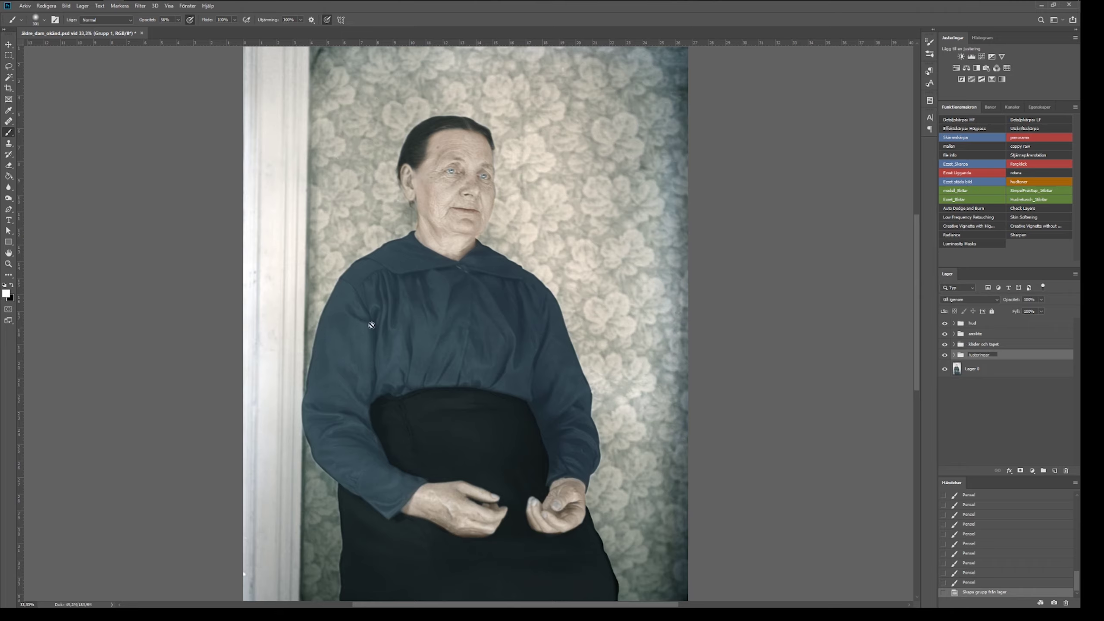
pyautogui.press('Return')
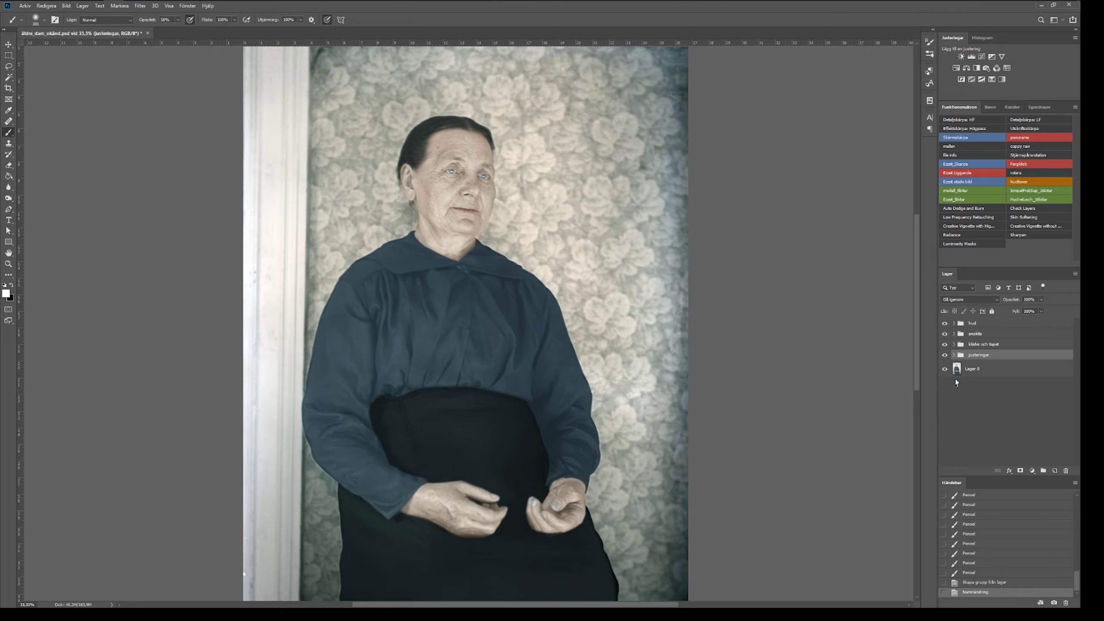